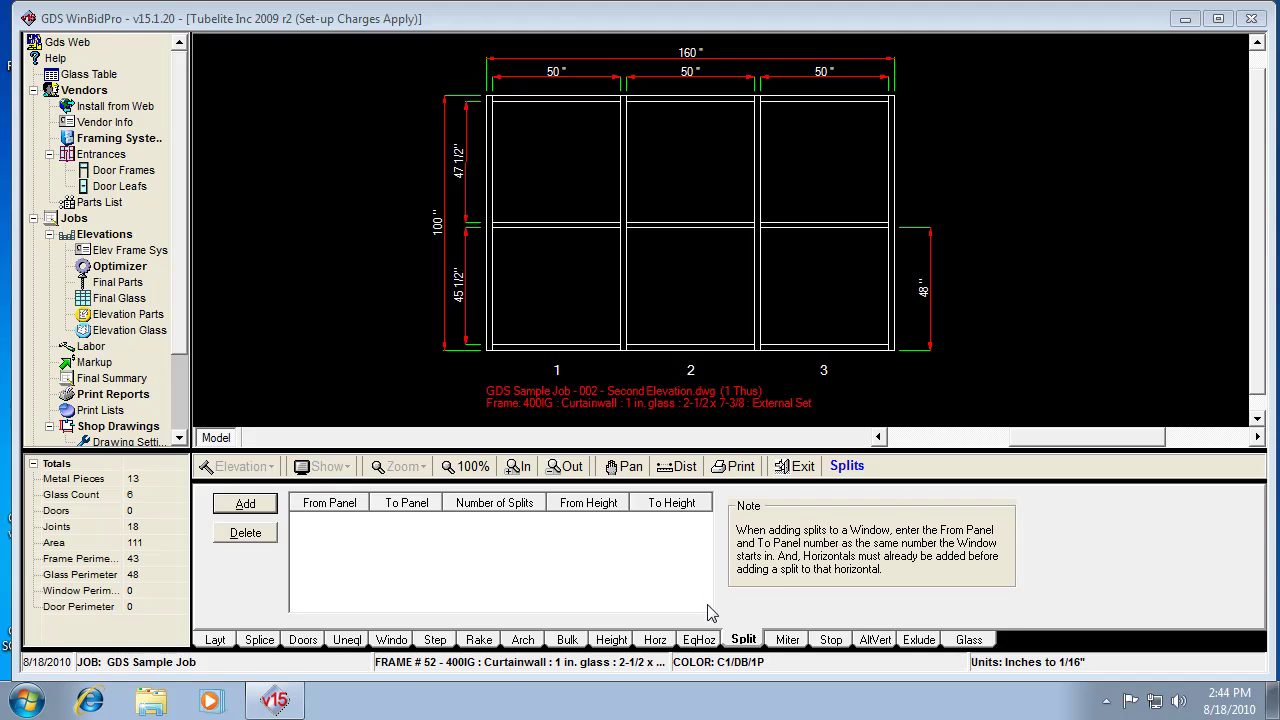
# Try adding two splits to panel 2 from height 0 to 48, and delete the split entry again
pyautogui.click(245, 504)
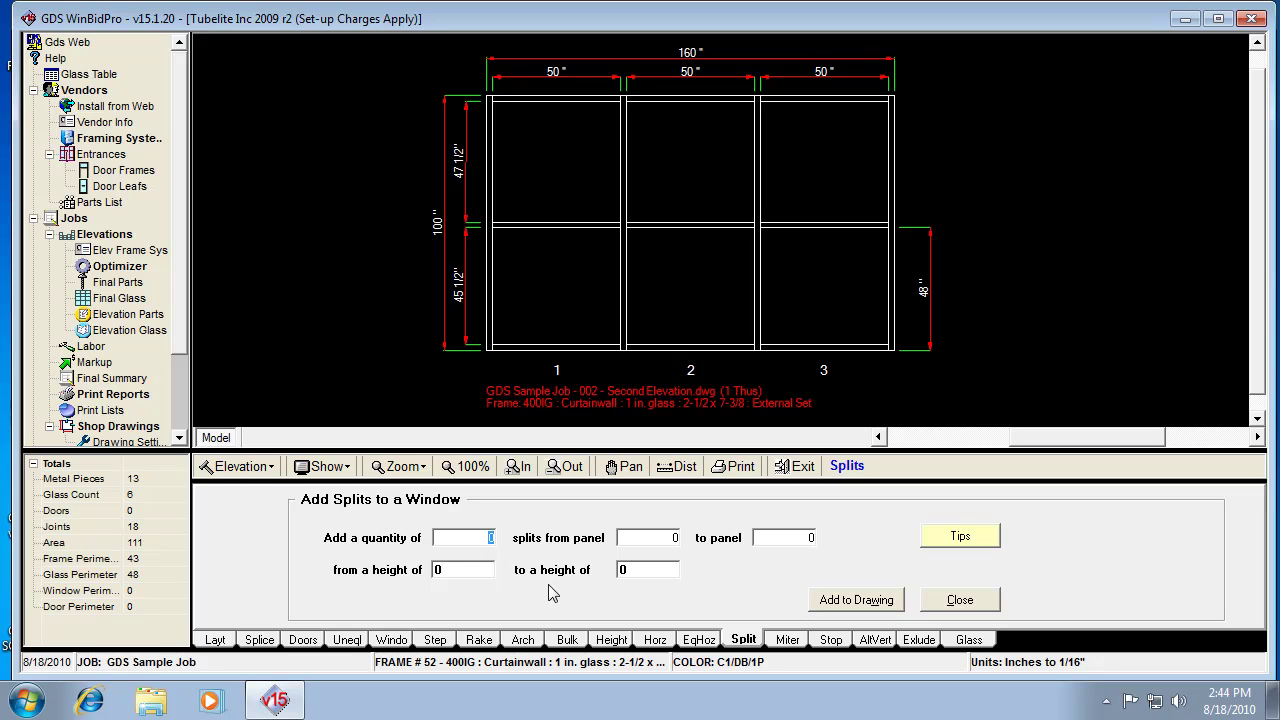
pyautogui.write('2')
pyautogui.click(855, 604)
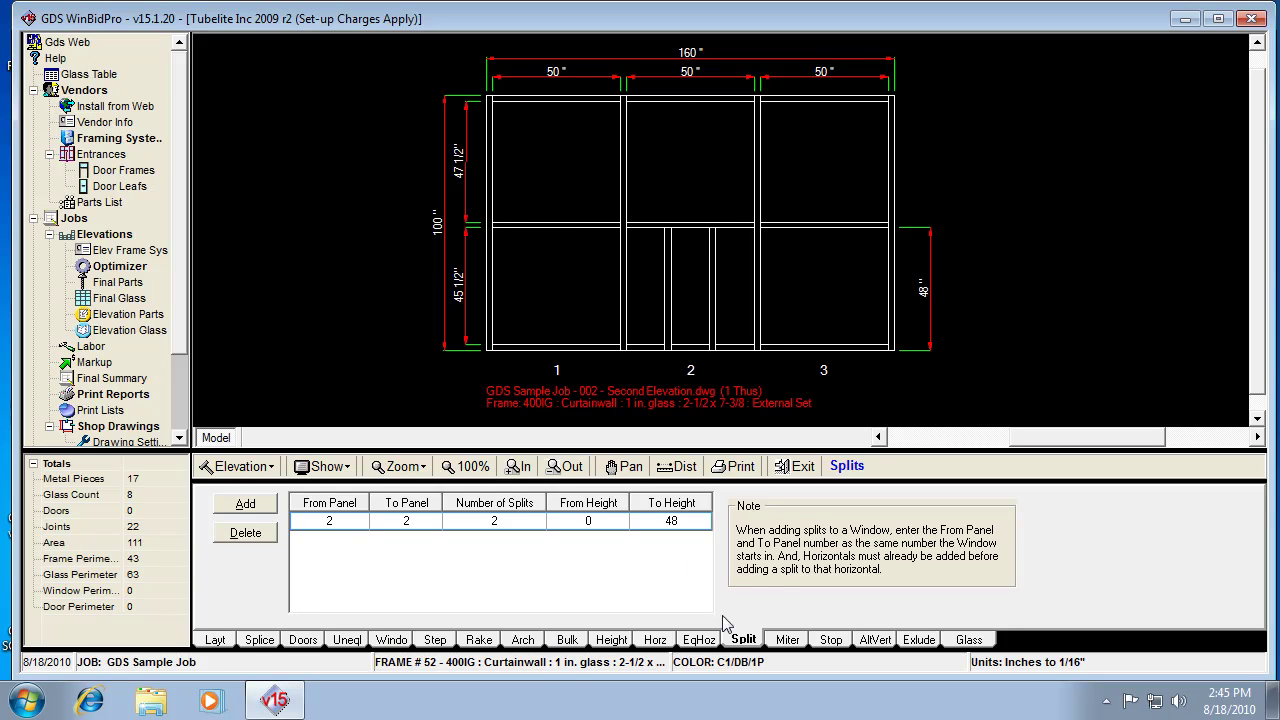
pyautogui.click(248, 534)
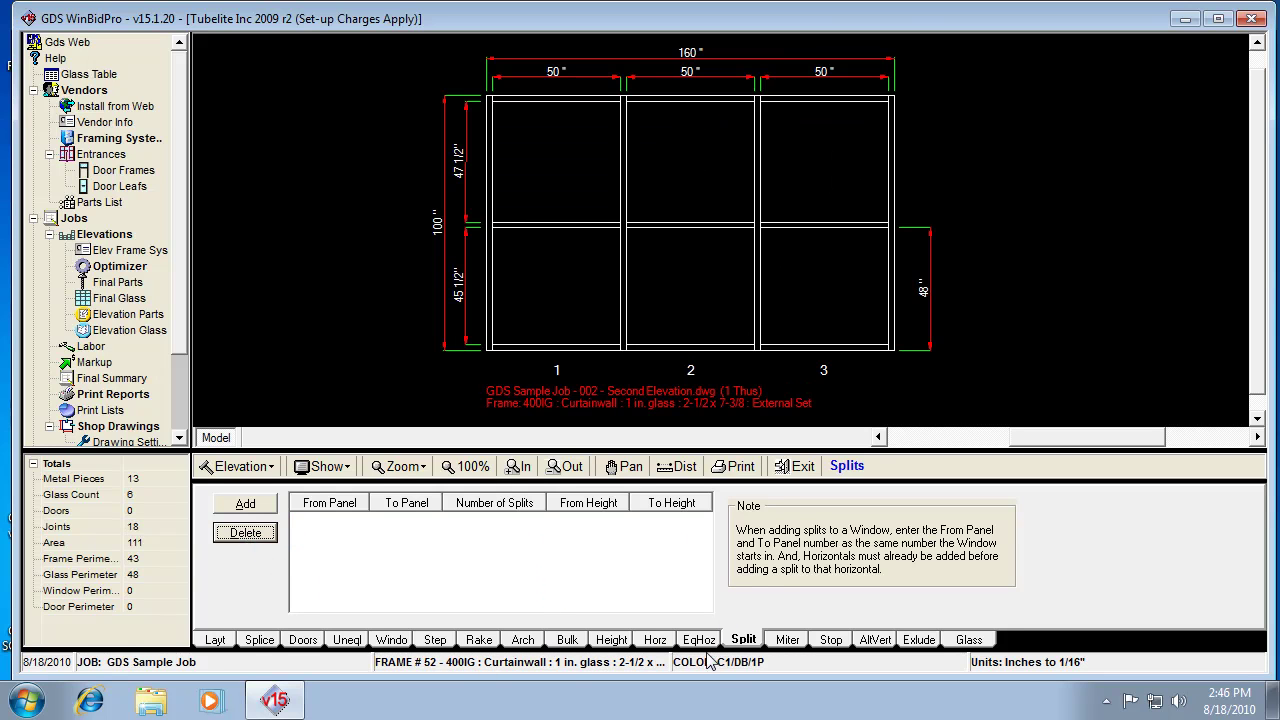
# Add miter cuts at the top and bottom of vertical 0, the left jamb
pyautogui.click(785, 645)
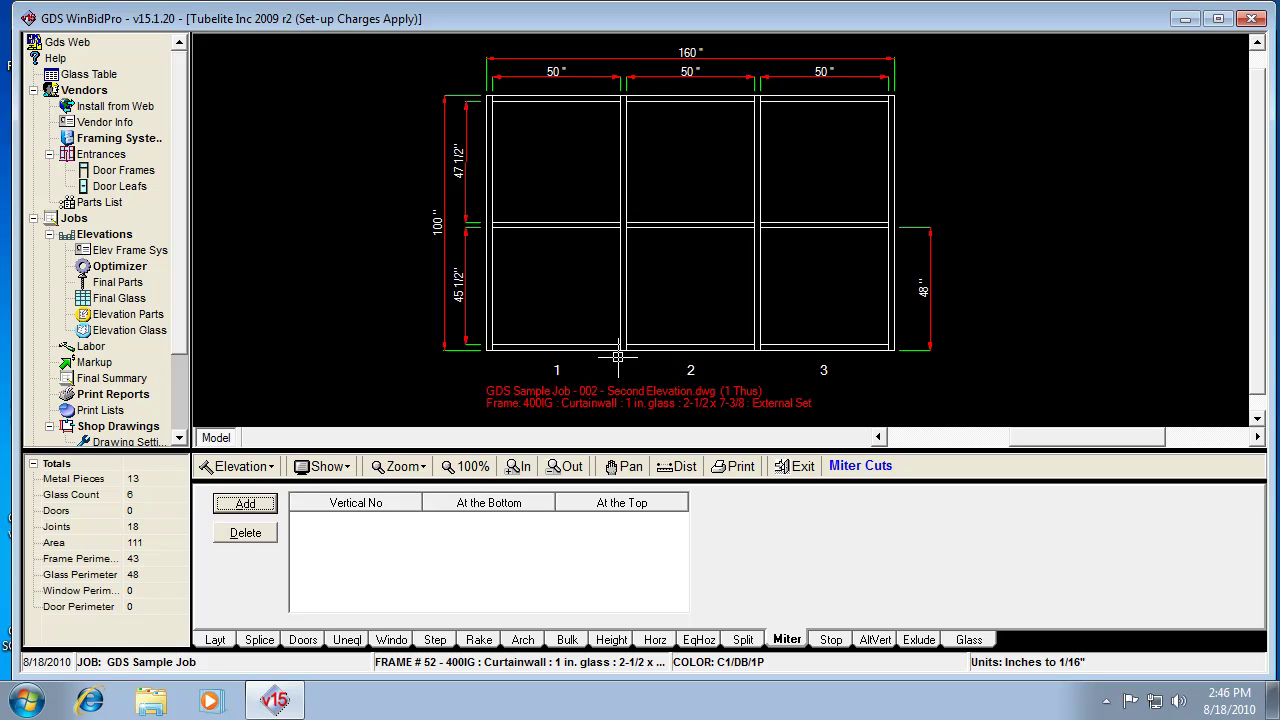
pyautogui.click(255, 511)
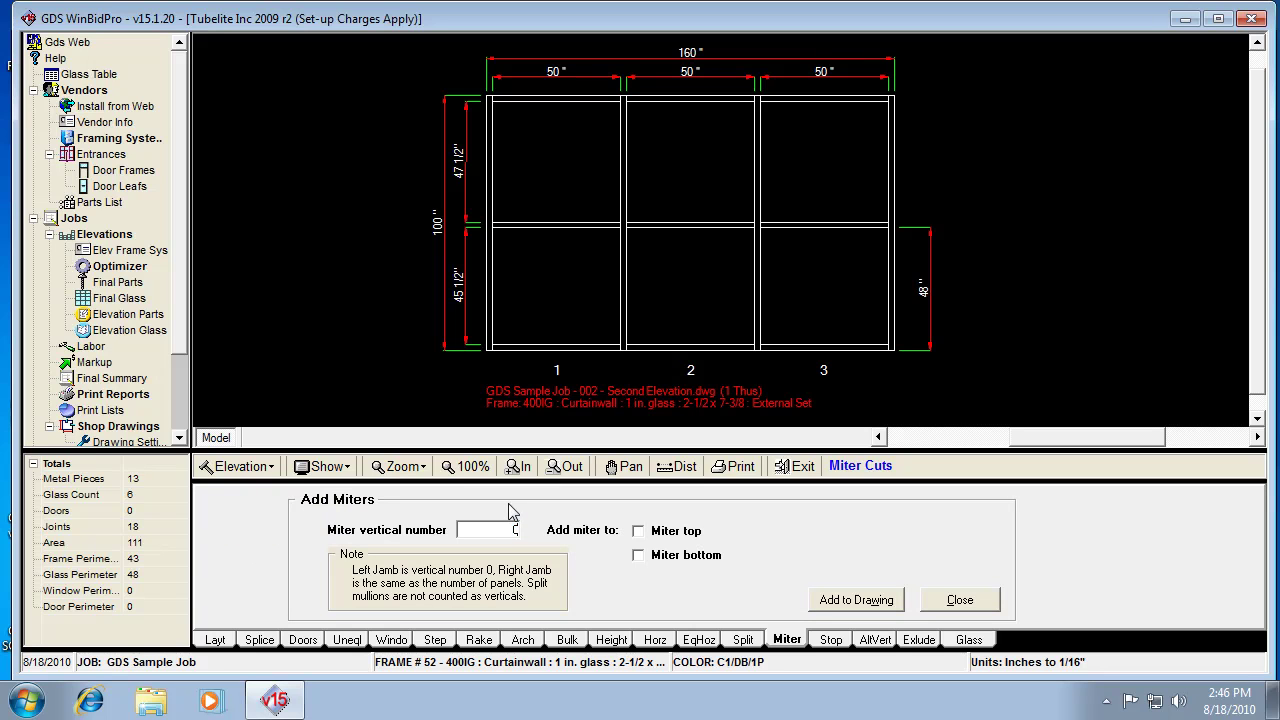
pyautogui.click(639, 556)
pyautogui.click(842, 602)
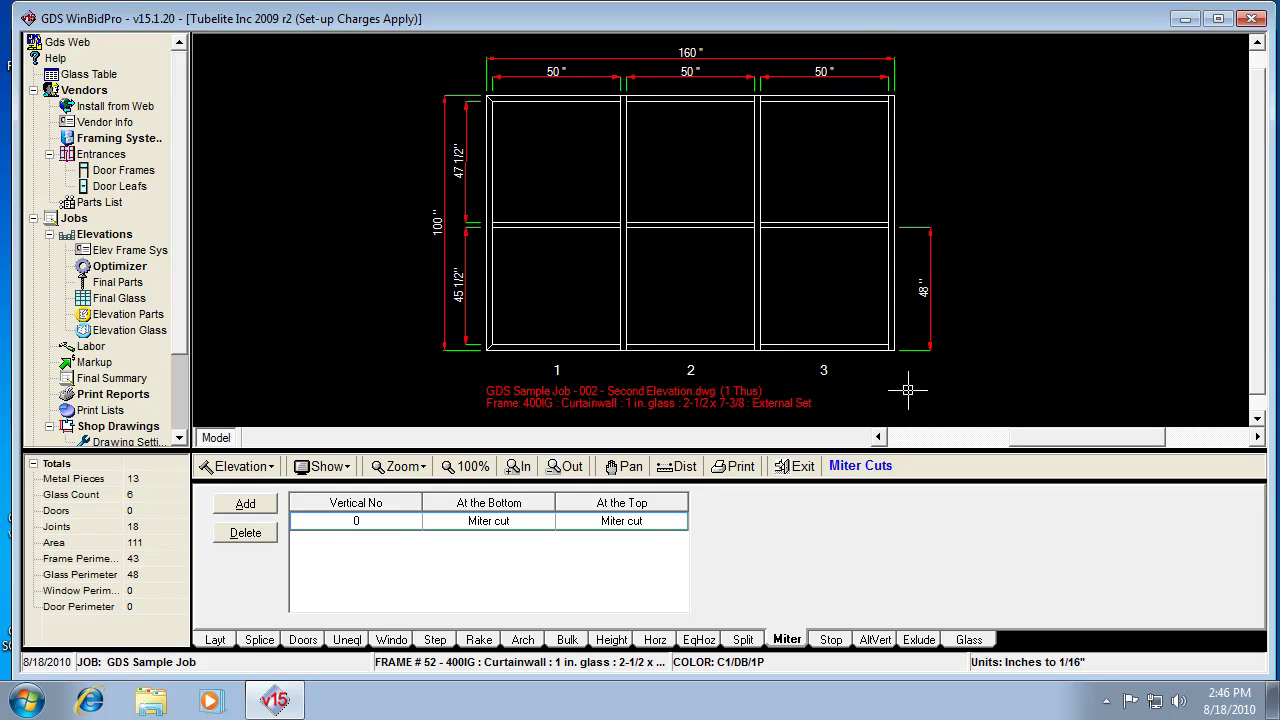
# Add miter cuts at the top and bottom of vertical 3, the right jamb
pyautogui.click(258, 502)
pyautogui.write('3')
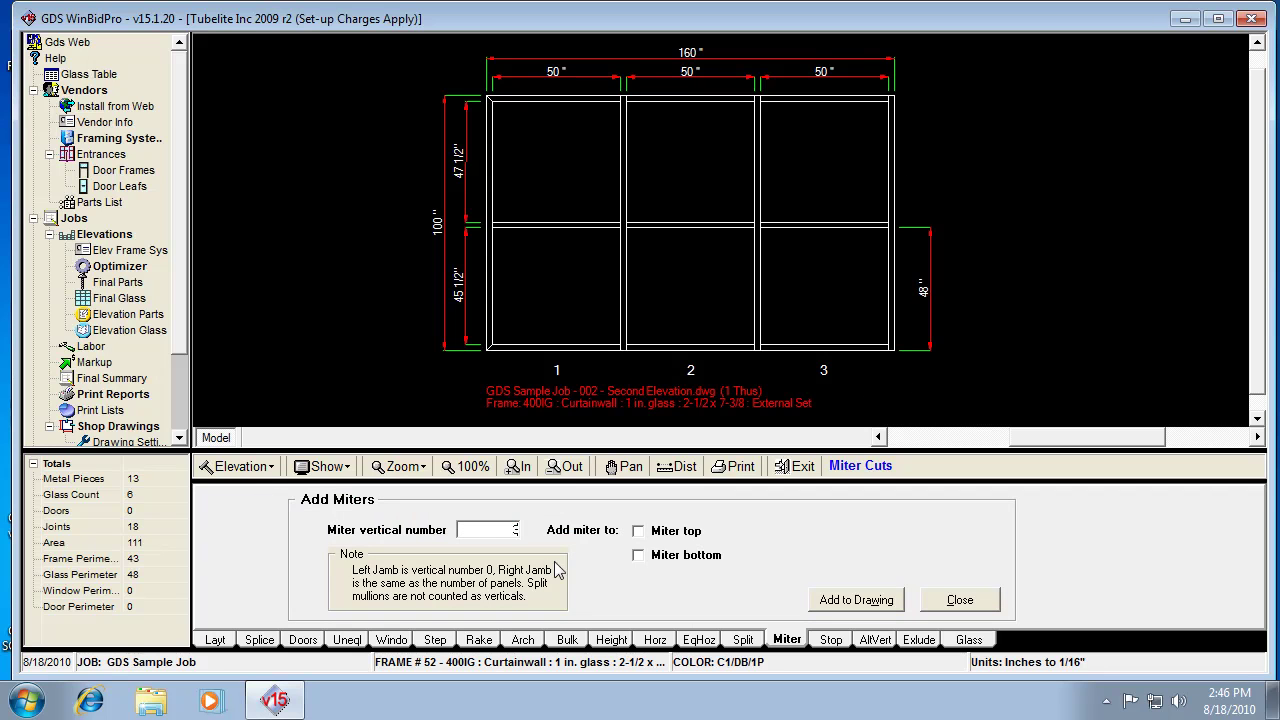
pyautogui.click(639, 533)
pyautogui.click(641, 557)
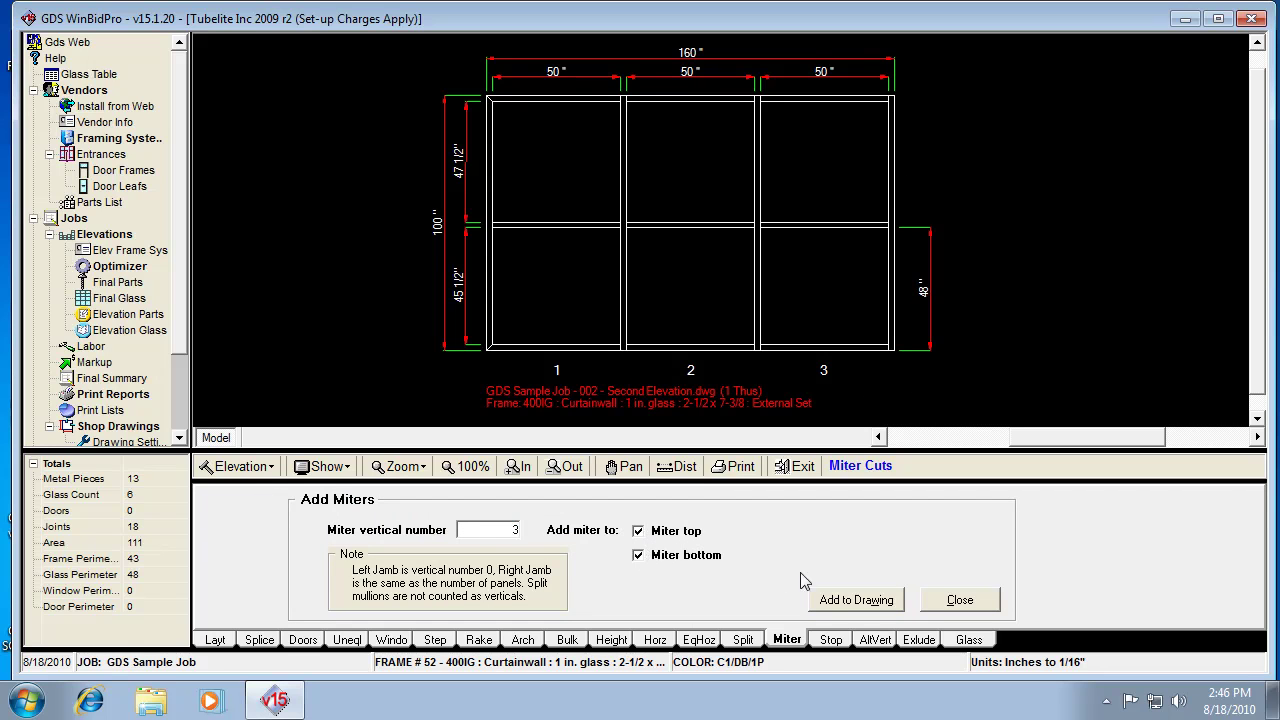
pyautogui.click(850, 605)
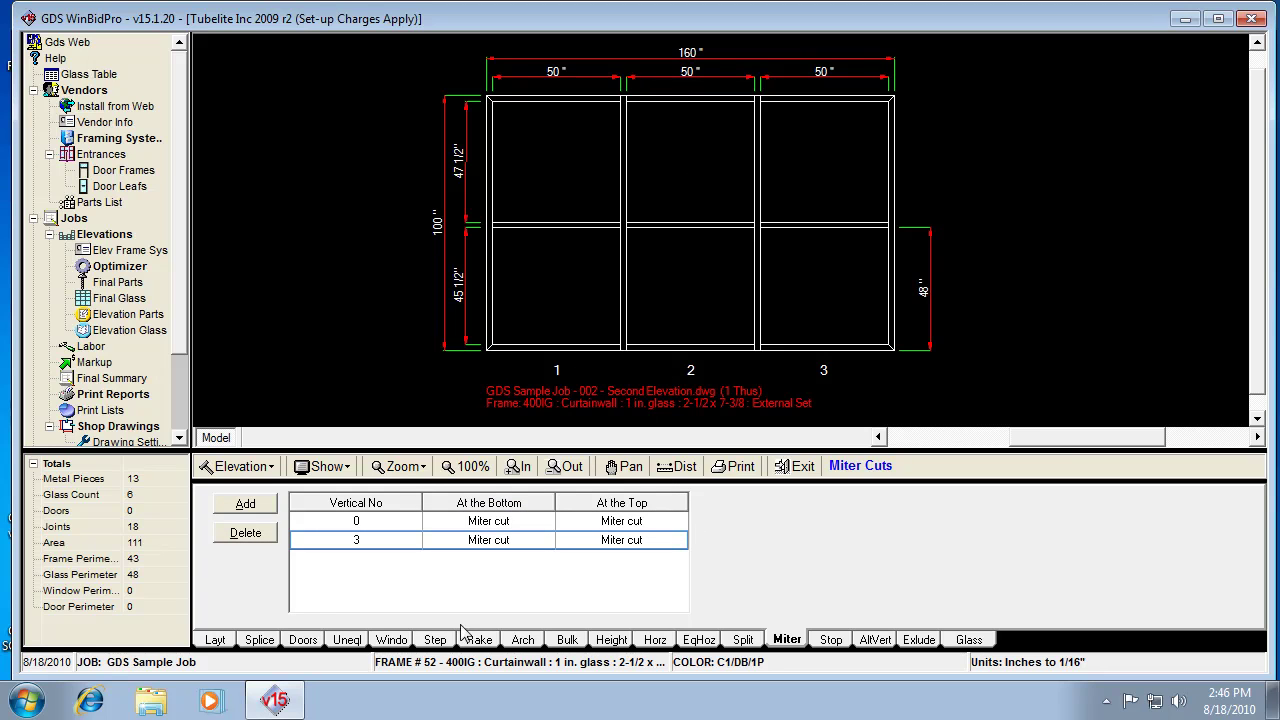
# Delete the miter cuts of both jambs, verticals 3 and 0
pyautogui.click(250, 536)
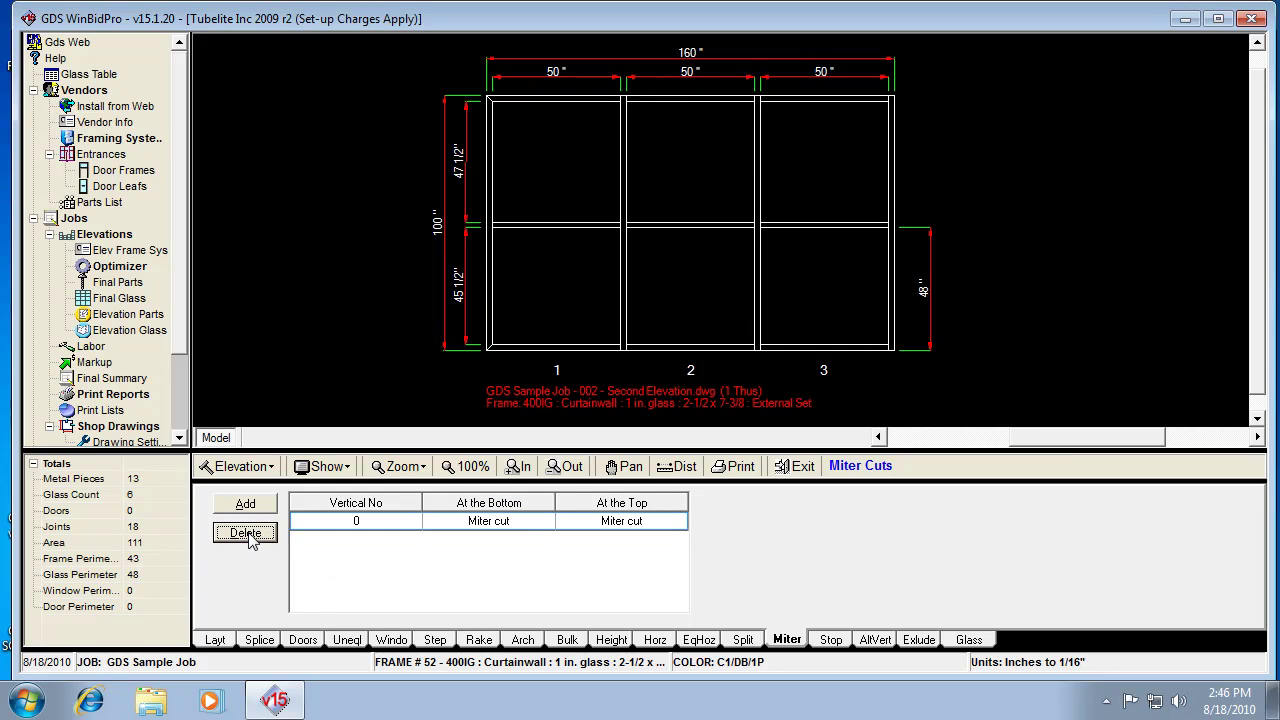
pyautogui.click(250, 535)
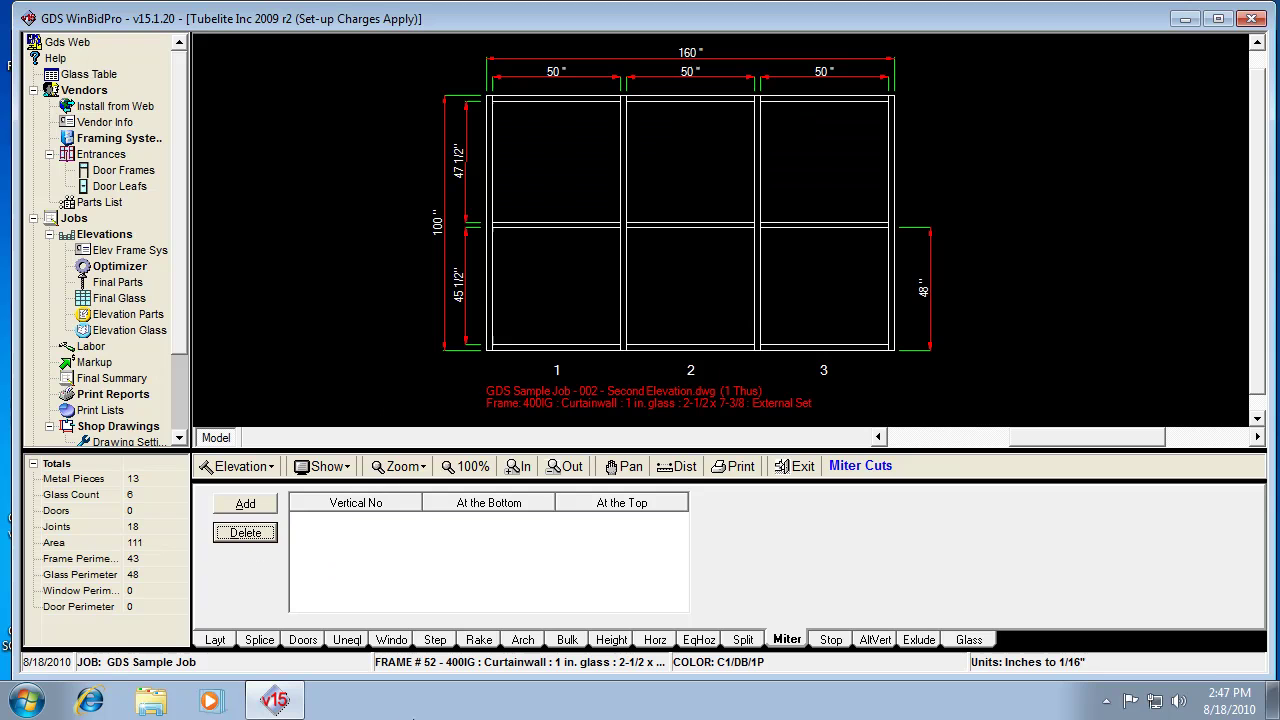
# Add glass stops on the left, right, top and bottom for panels 1 to 3, from height 48 to 100
pyautogui.click(833, 640)
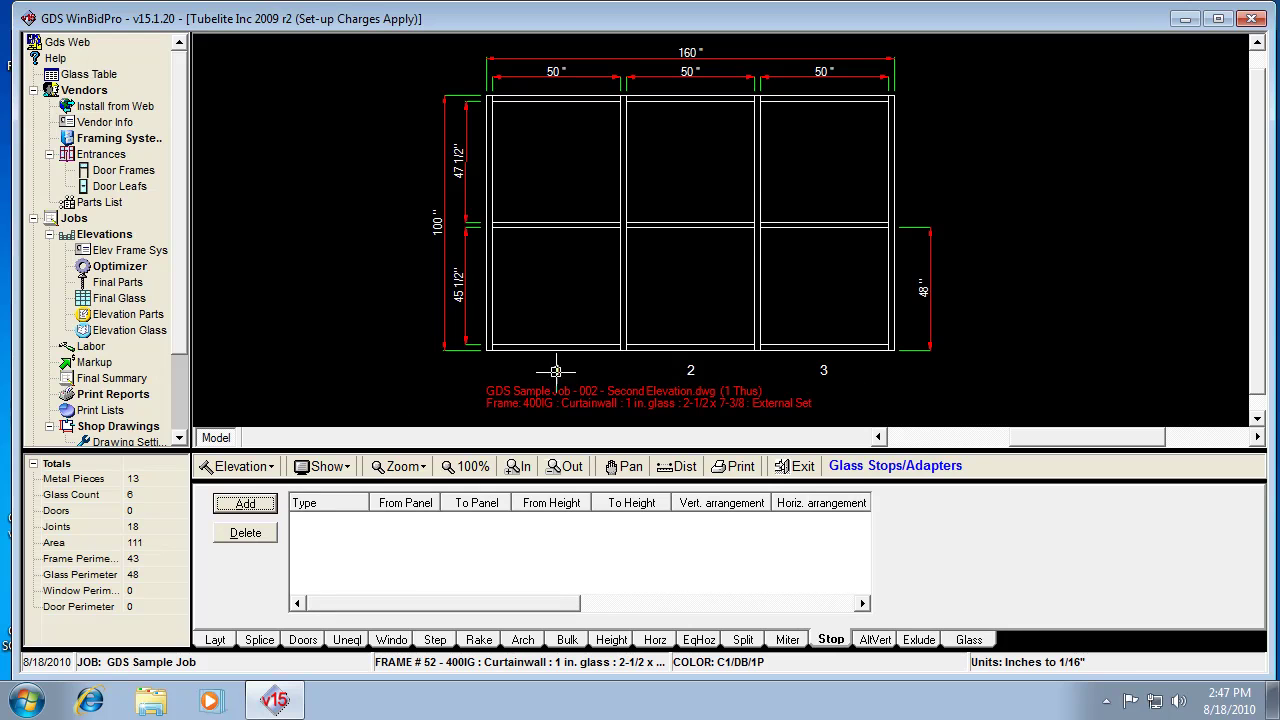
pyautogui.click(246, 505)
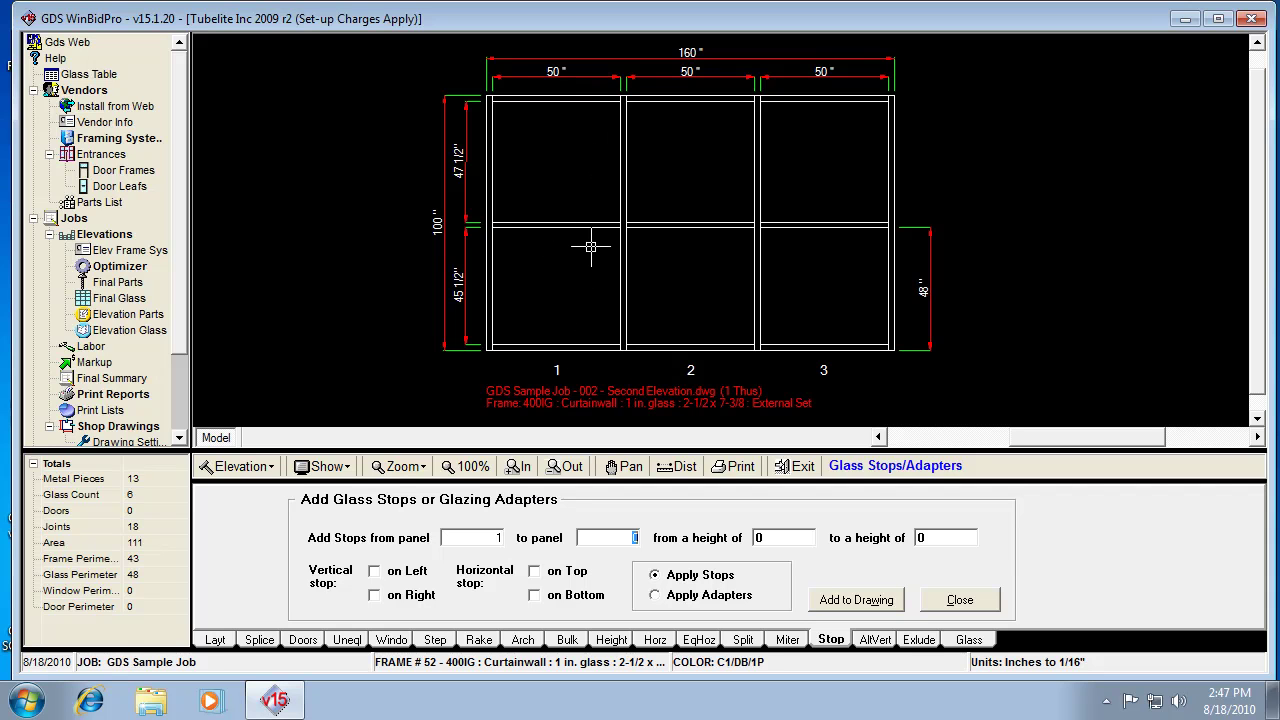
pyautogui.press('Tab')
pyautogui.press('Tab')
pyautogui.write('1')
pyautogui.click(374, 571)
pyautogui.click(374, 595)
pyautogui.click(534, 571)
pyautogui.click(534, 595)
pyautogui.click(840, 603)
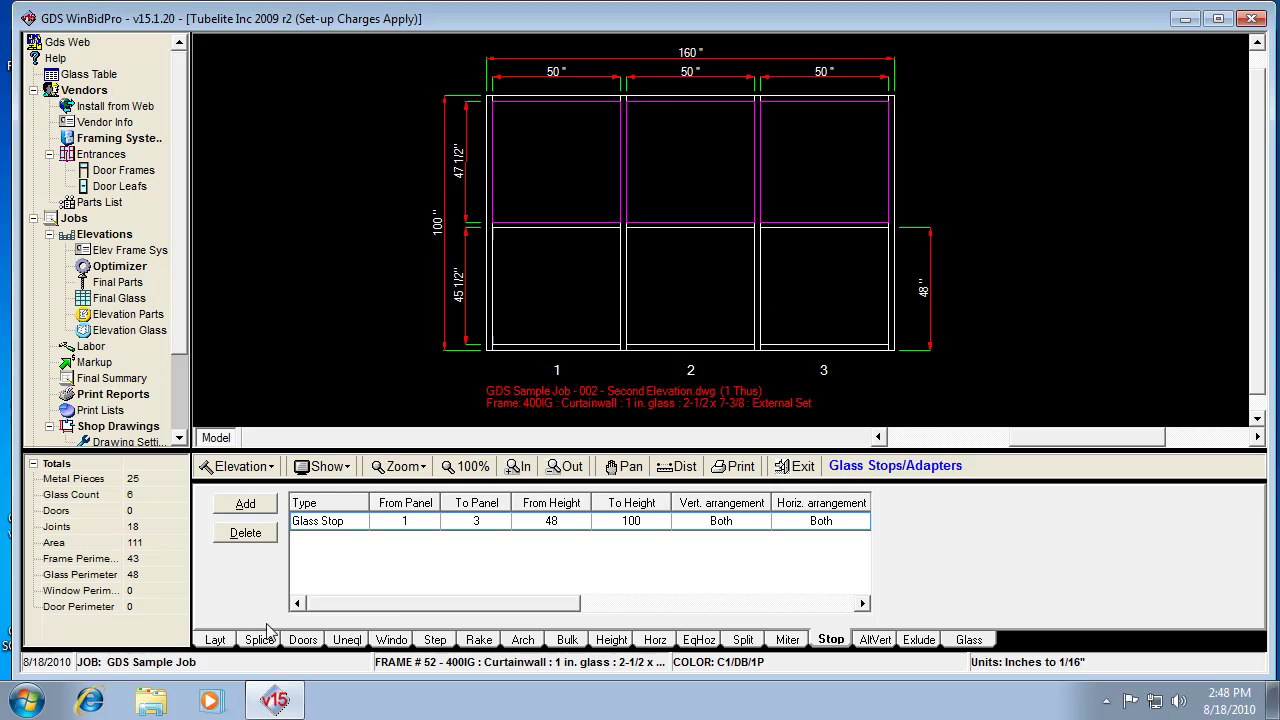
# Set the left, right, top and bottom glass stop dimensions to 0.5 in the elevation's framing system, and check its stop part numbers
pyautogui.click(215, 640)
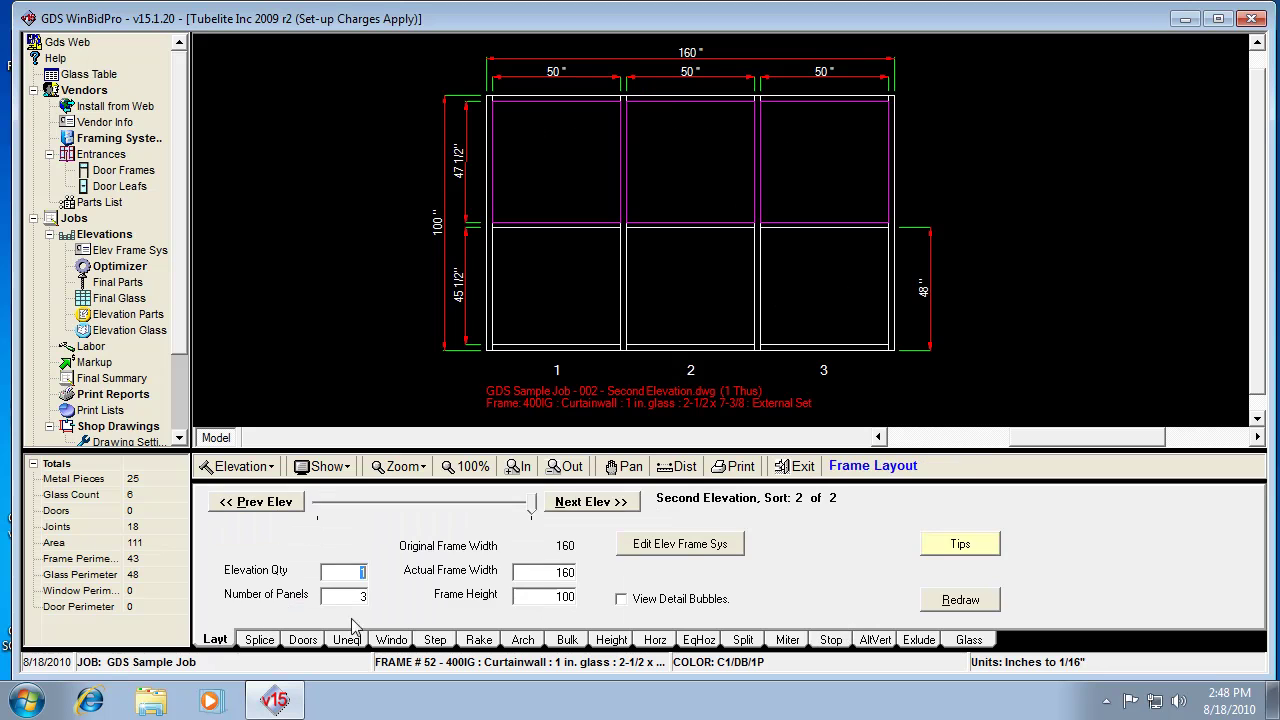
pyautogui.click(676, 545)
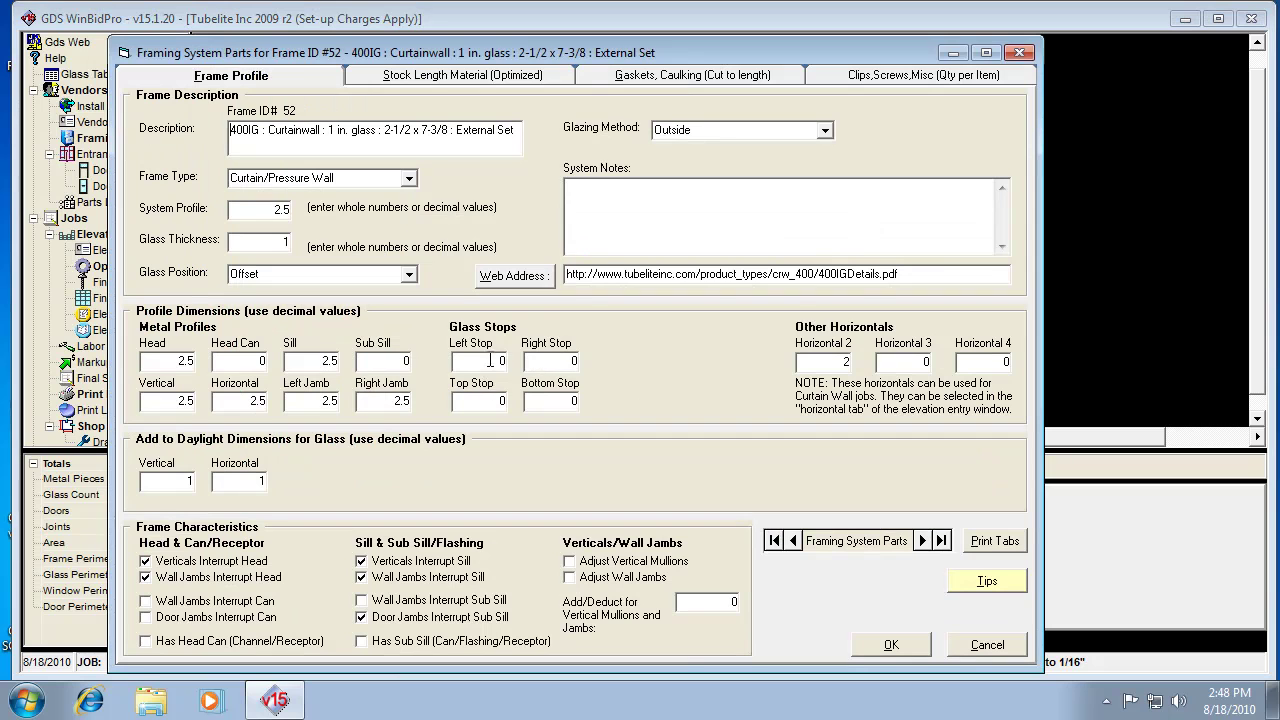
pyautogui.click(492, 362)
pyautogui.write('0.5')
pyautogui.press('Tab')
pyautogui.write('0.5')
pyautogui.press('Tab')
pyautogui.write('0.5')
pyautogui.press('Tab')
pyautogui.write('0.5')
pyautogui.click(523, 80)
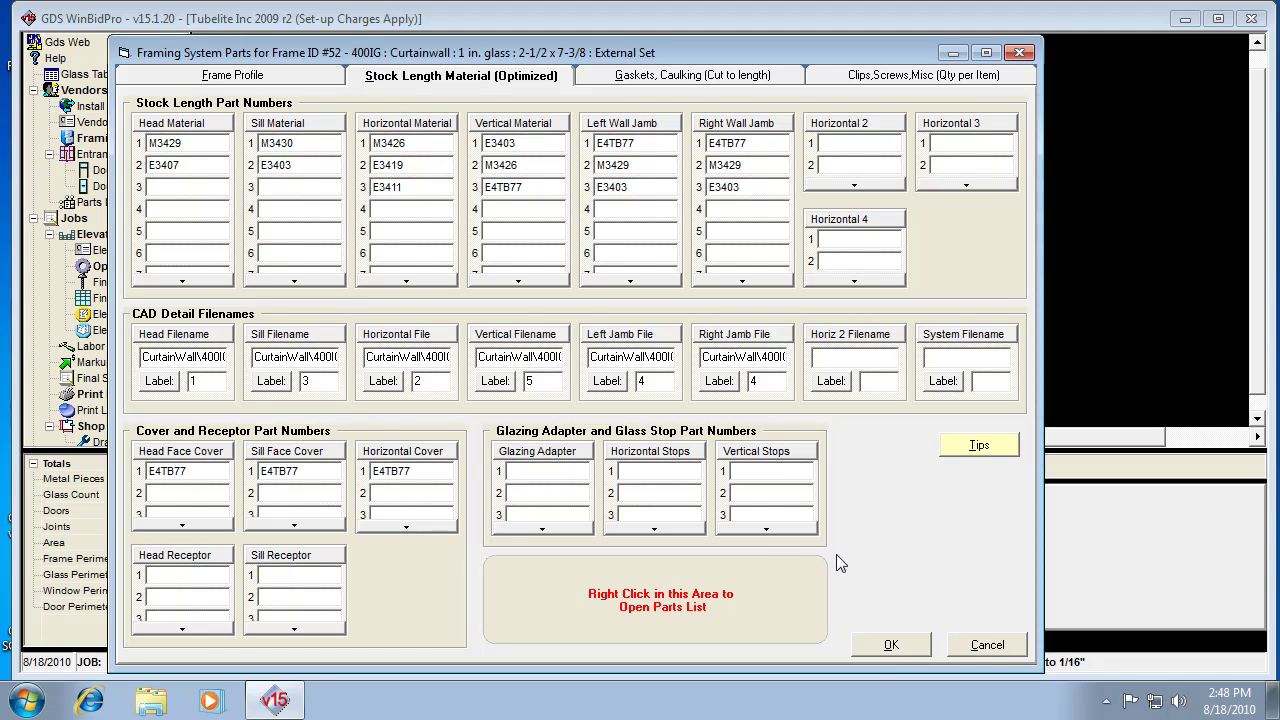
pyautogui.click(879, 652)
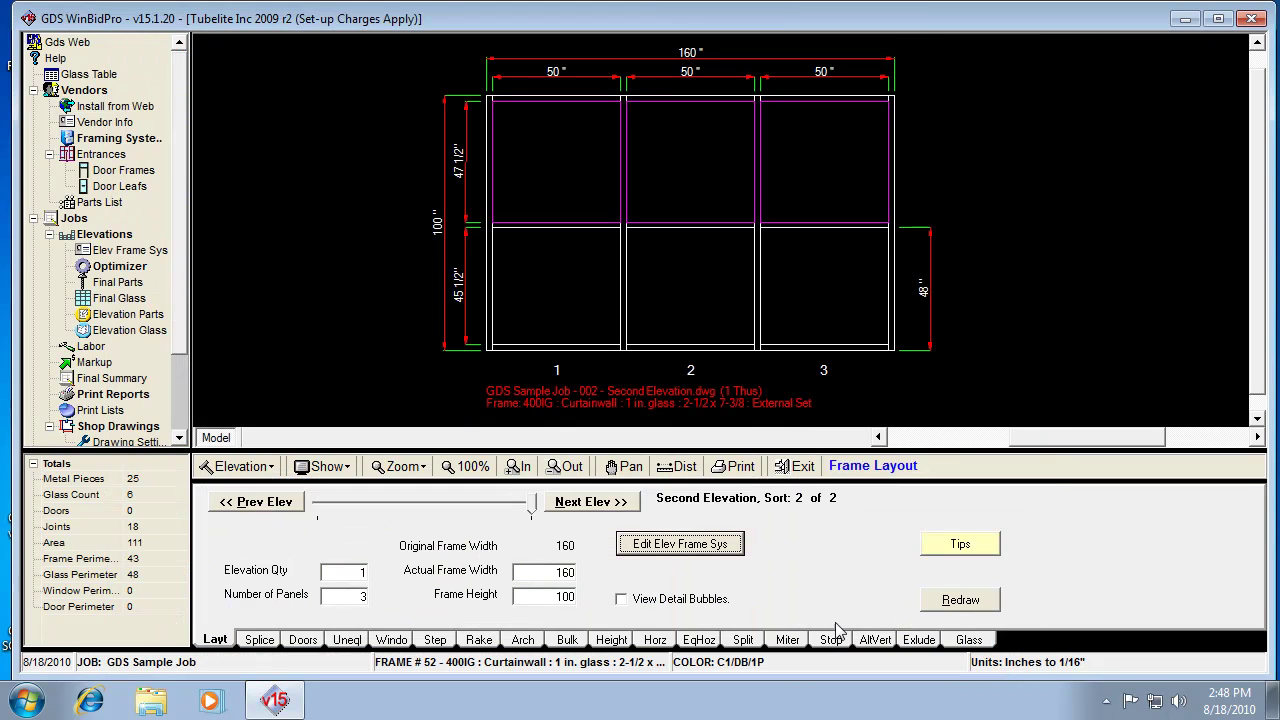
# Delete the existing glass stop entry for panels 1 to 3
pyautogui.click(834, 639)
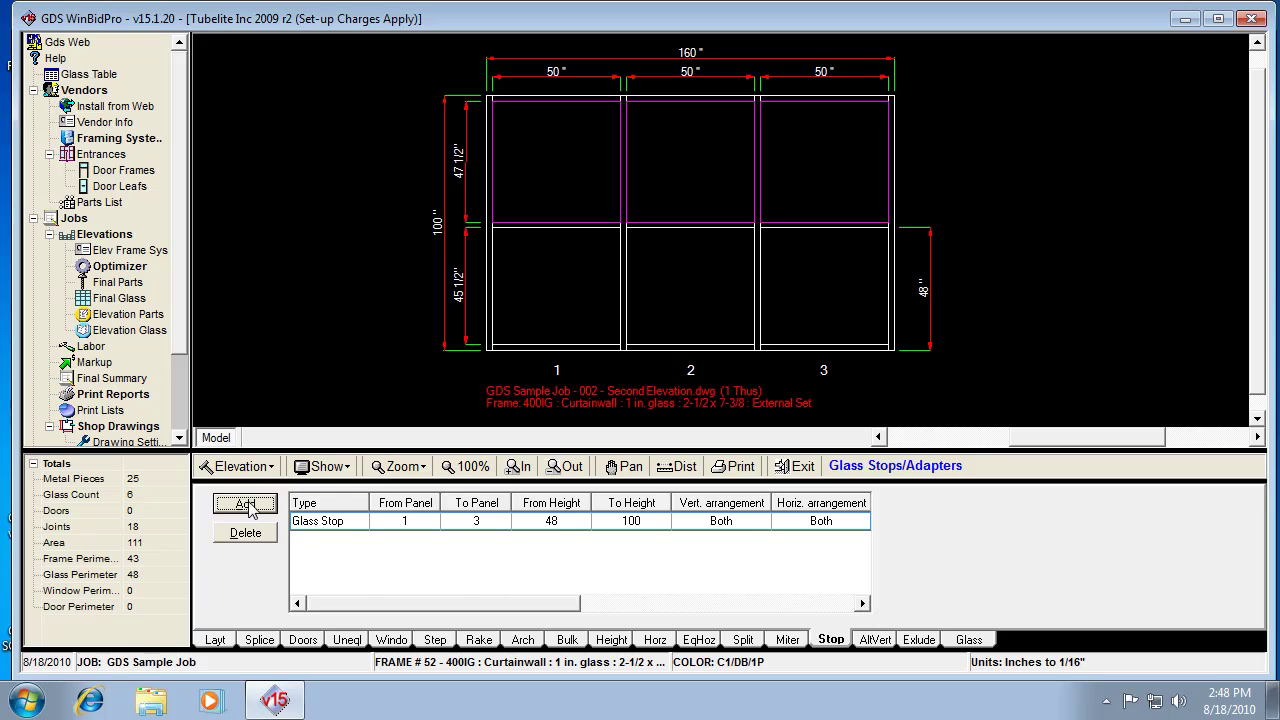
pyautogui.click(250, 505)
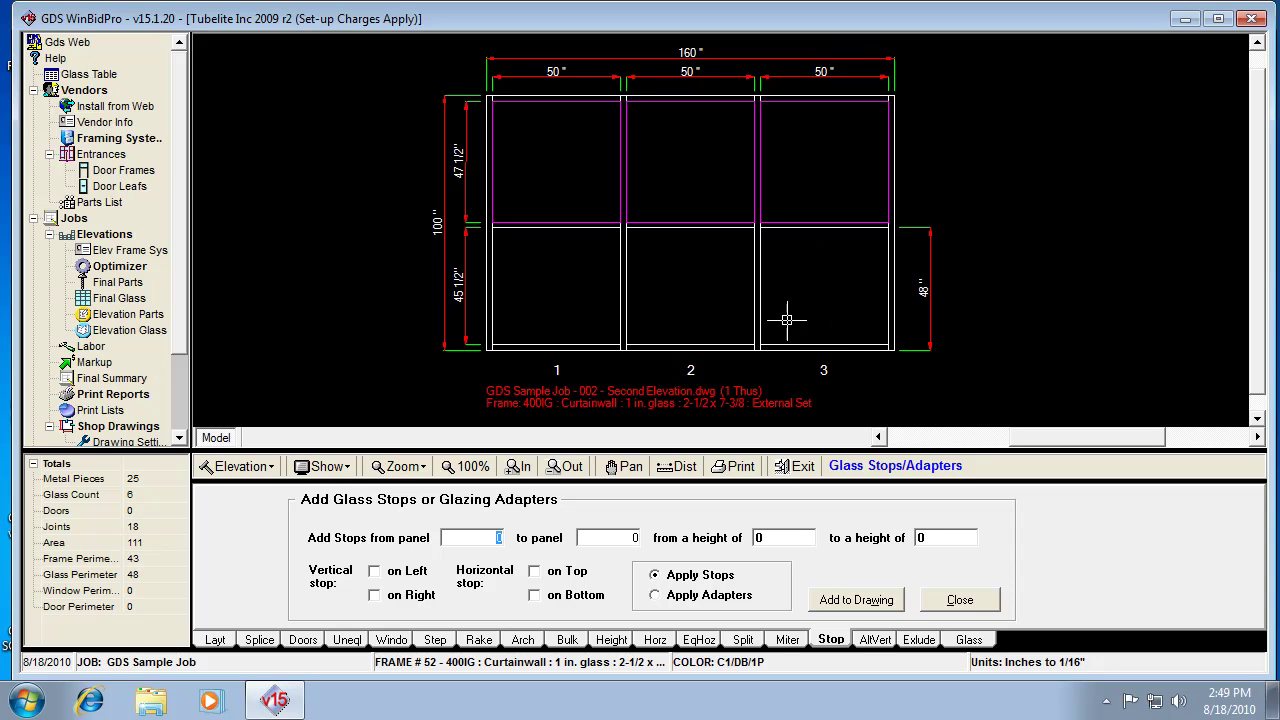
pyautogui.click(962, 603)
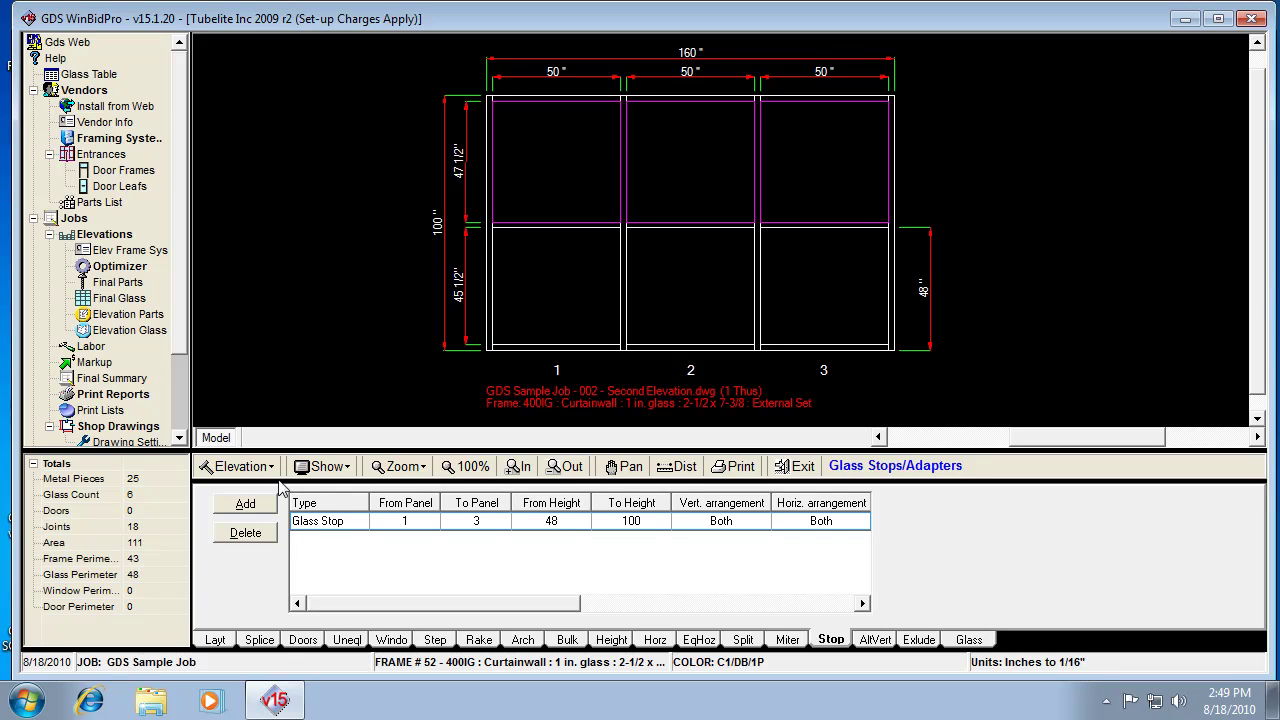
pyautogui.click(262, 541)
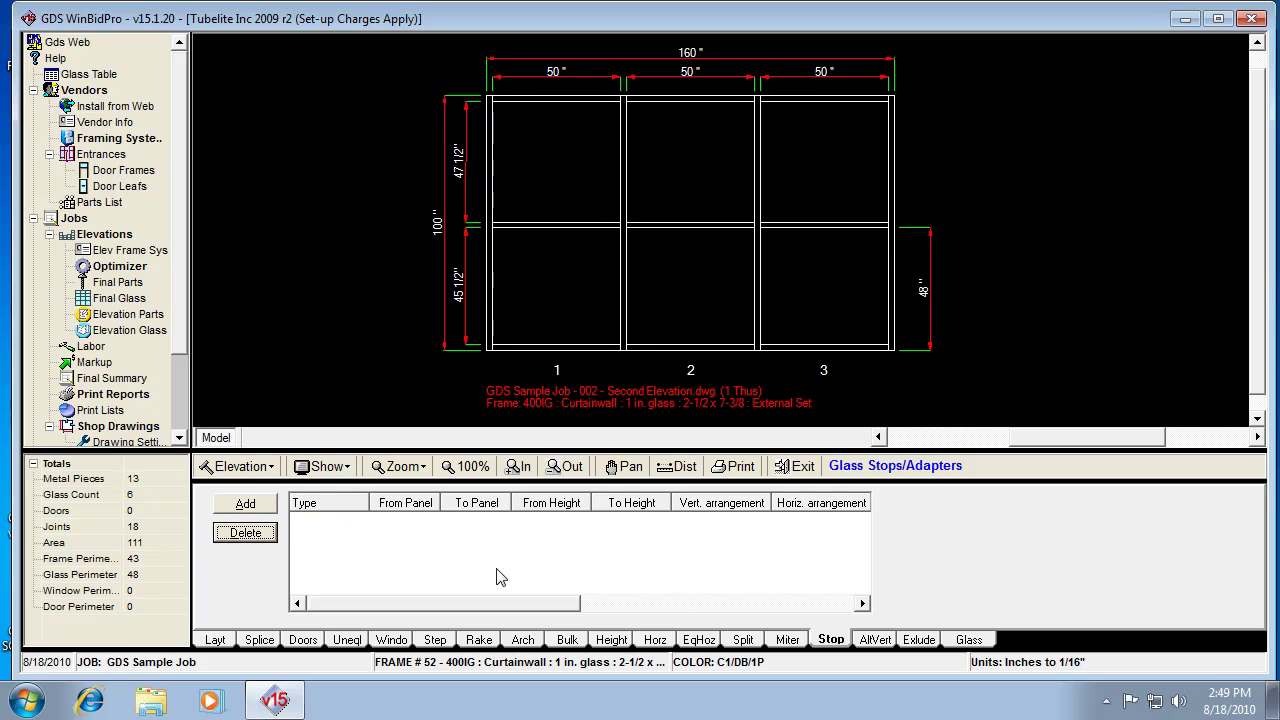
# Add glass stops again to panels 1 to 3, height 48 to 100, on both vertical and both horizontal sides
pyautogui.click(246, 505)
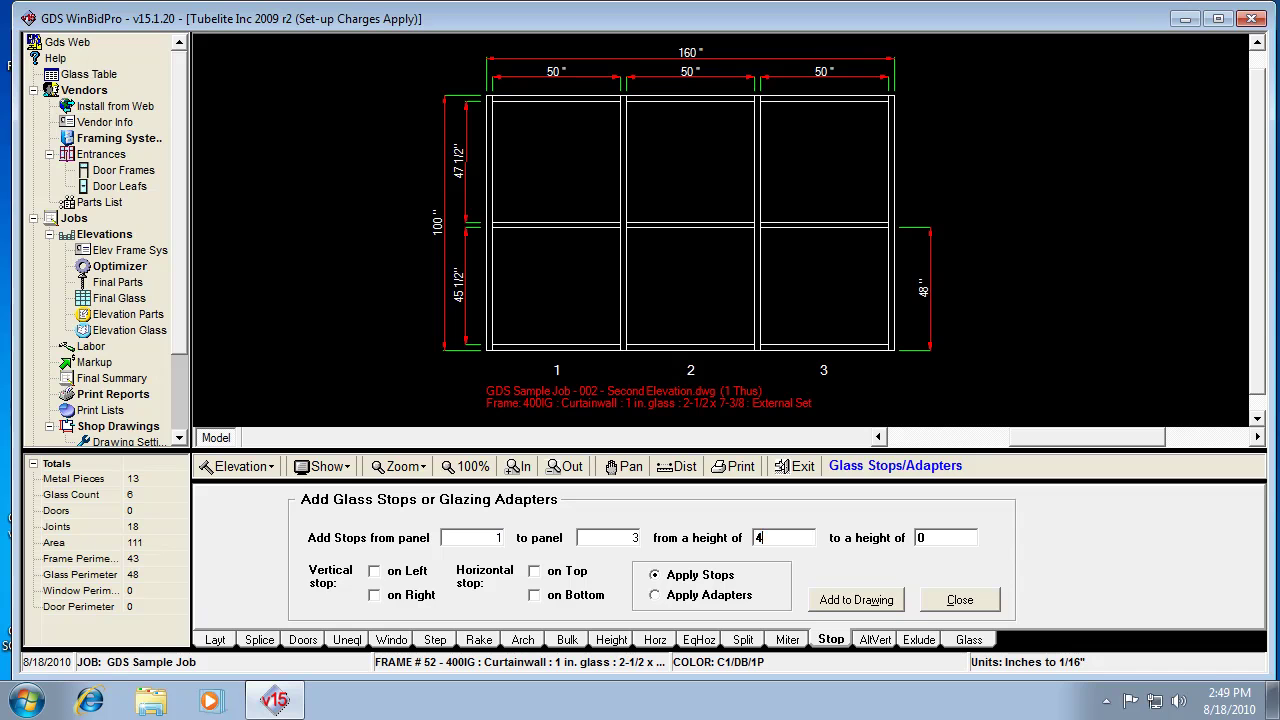
pyautogui.press('Tab')
pyautogui.write('1')
pyautogui.click(425, 597)
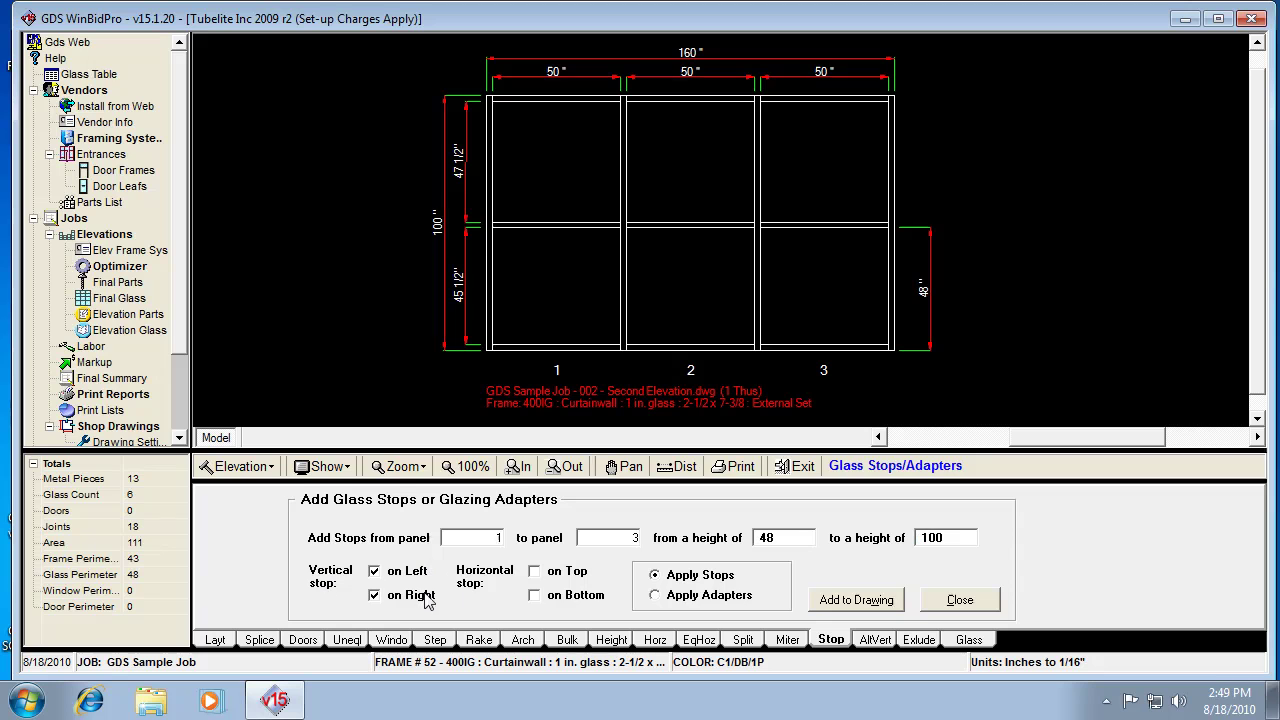
pyautogui.click(535, 573)
pyautogui.click(535, 595)
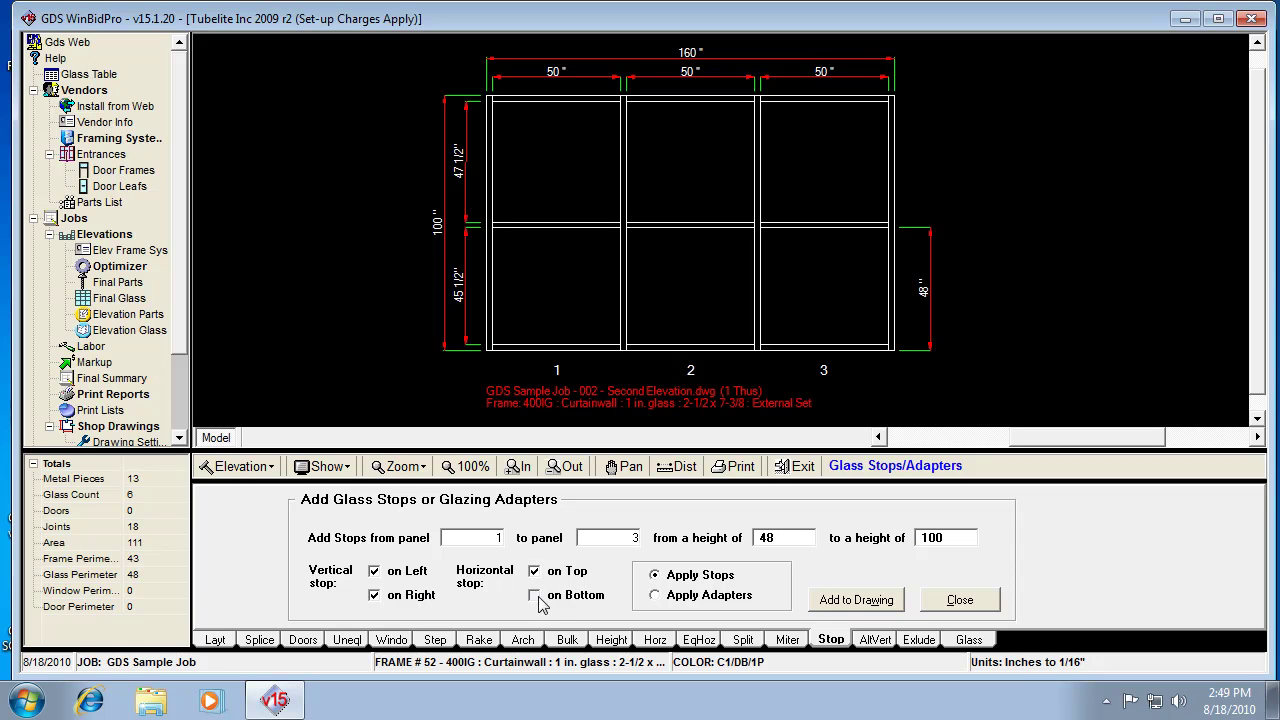
pyautogui.click(847, 606)
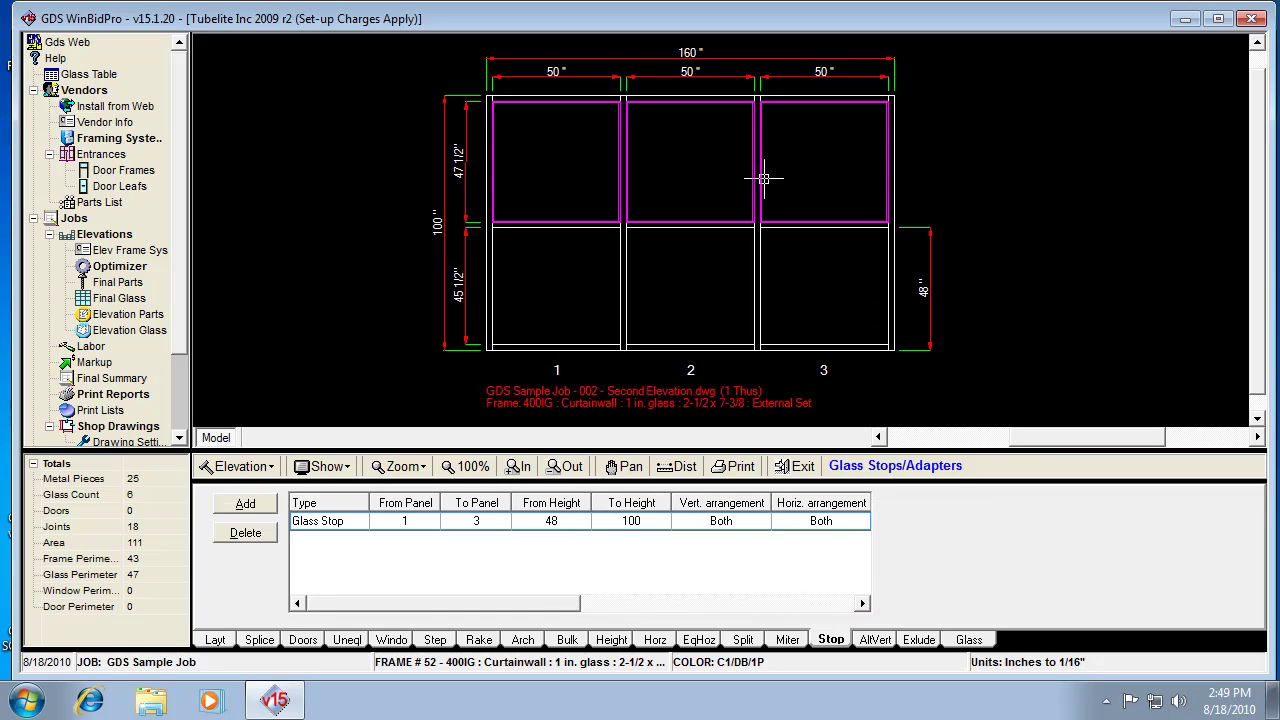
# Inspect the stops drawn in the upper panels and delete the glass stop entry
pyautogui.scroll(3, 724, 151)
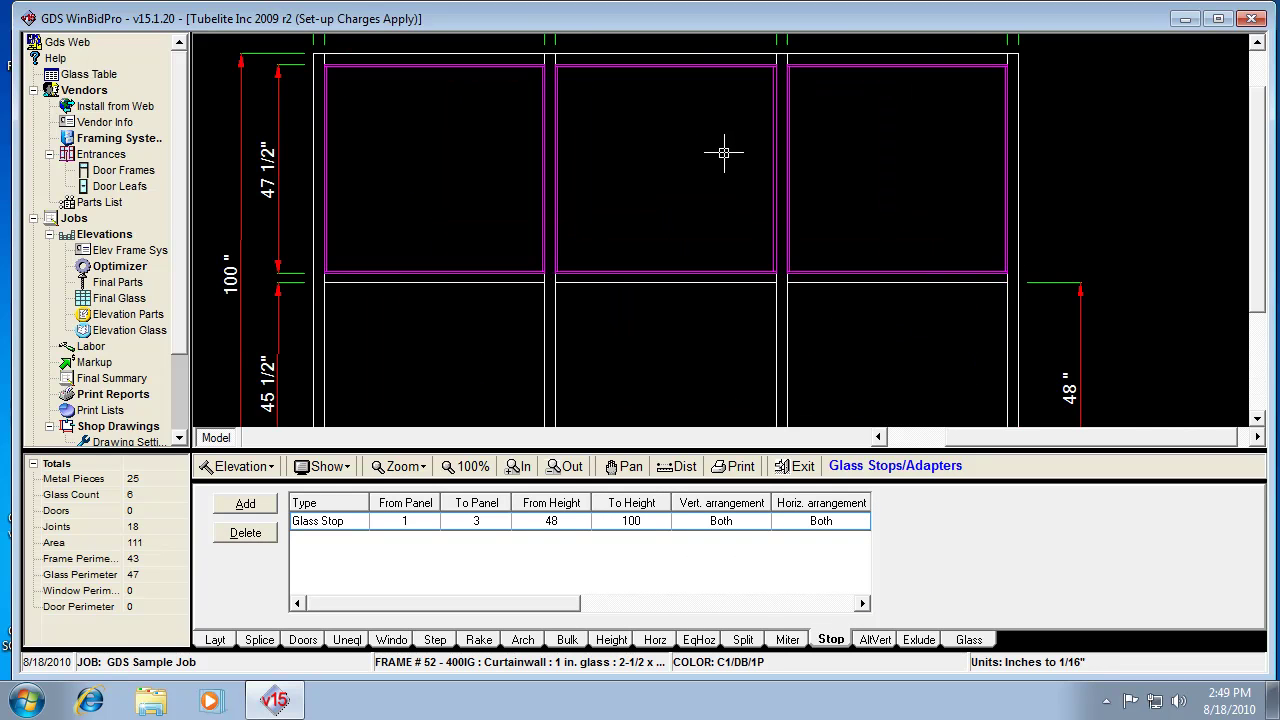
pyautogui.scroll(1, 724, 151)
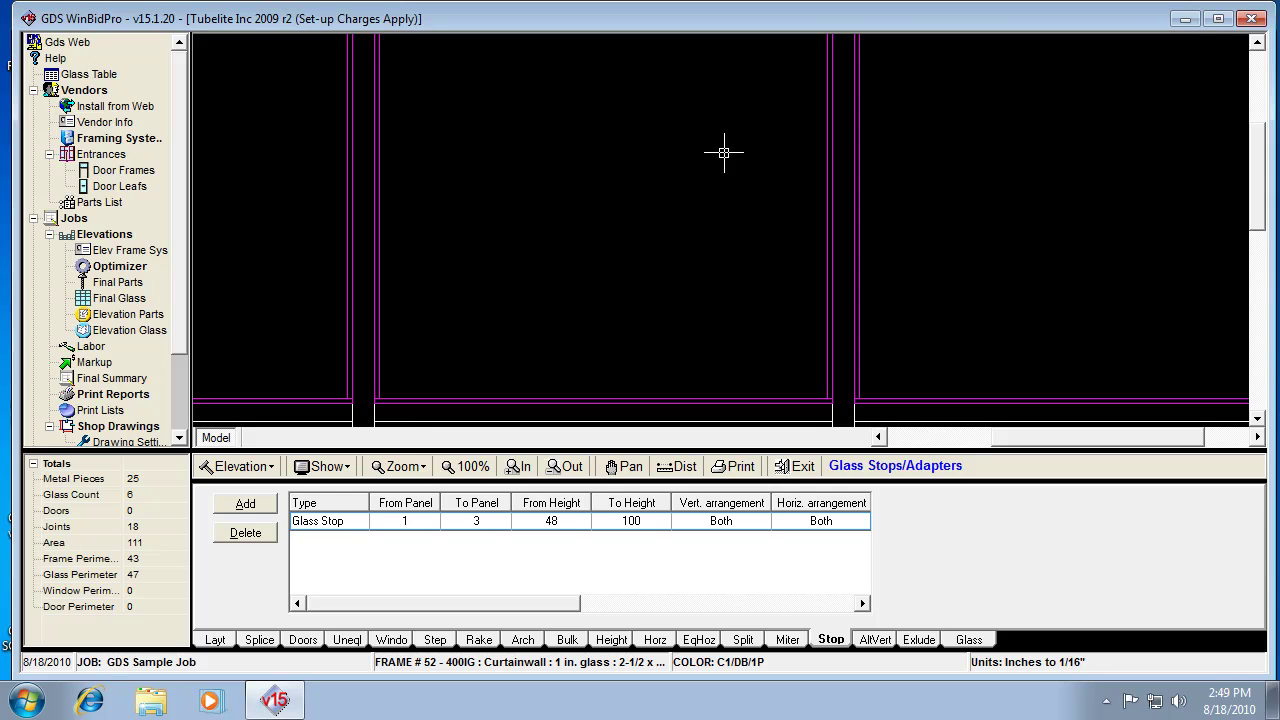
pyautogui.scroll(-3, 724, 151)
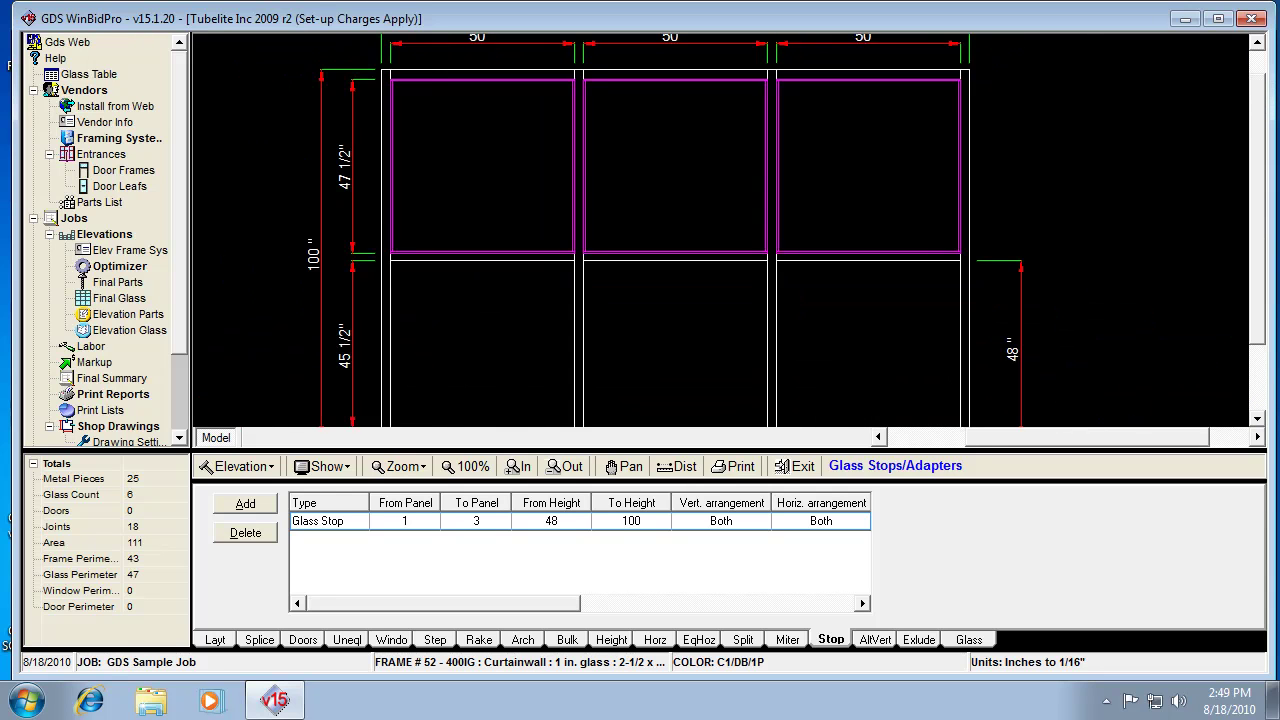
pyautogui.scroll(-2, 724, 151)
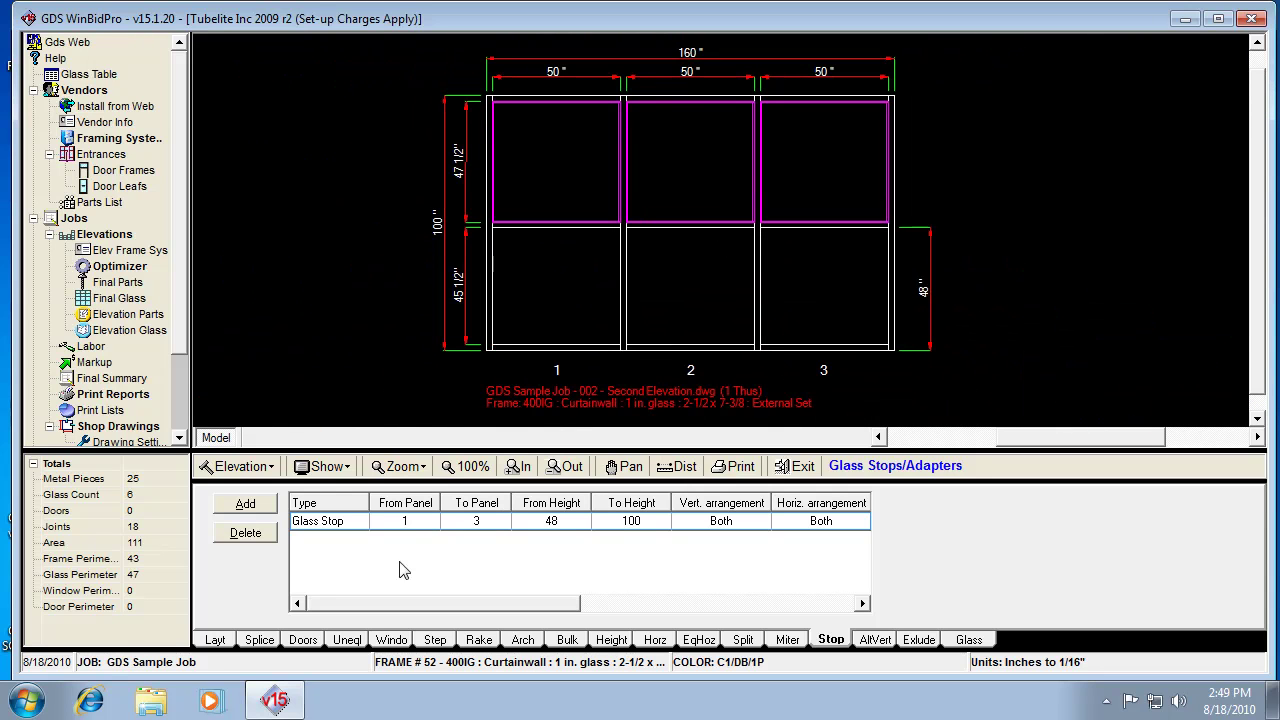
pyautogui.click(247, 536)
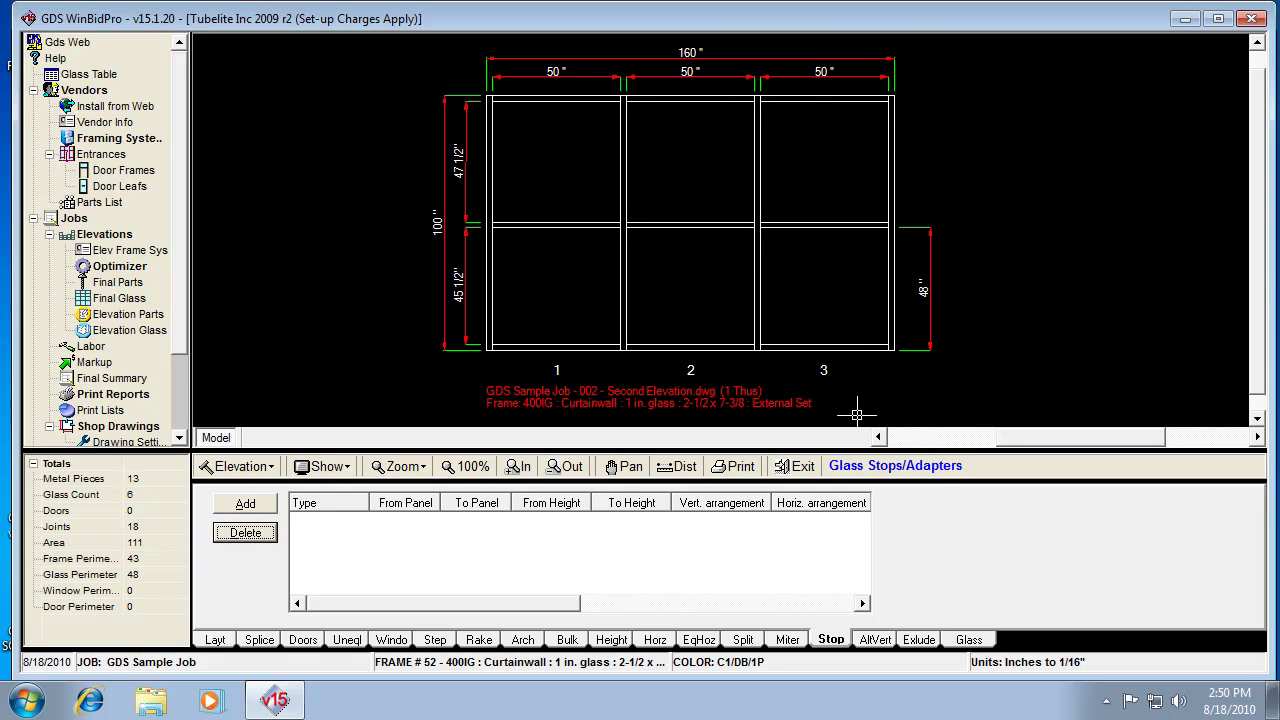
# Define an alternate vertical number 0 with a width of 4.5, and open the parts list to choose its material
pyautogui.click(875, 641)
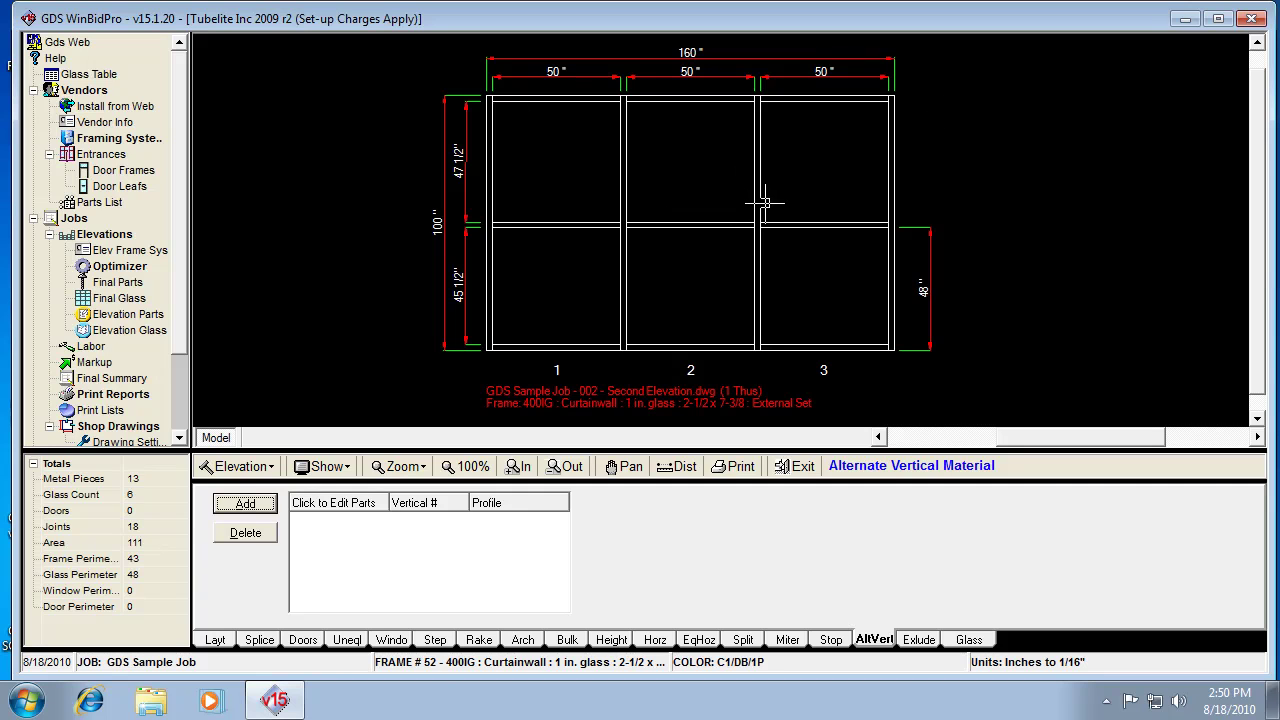
pyautogui.click(246, 506)
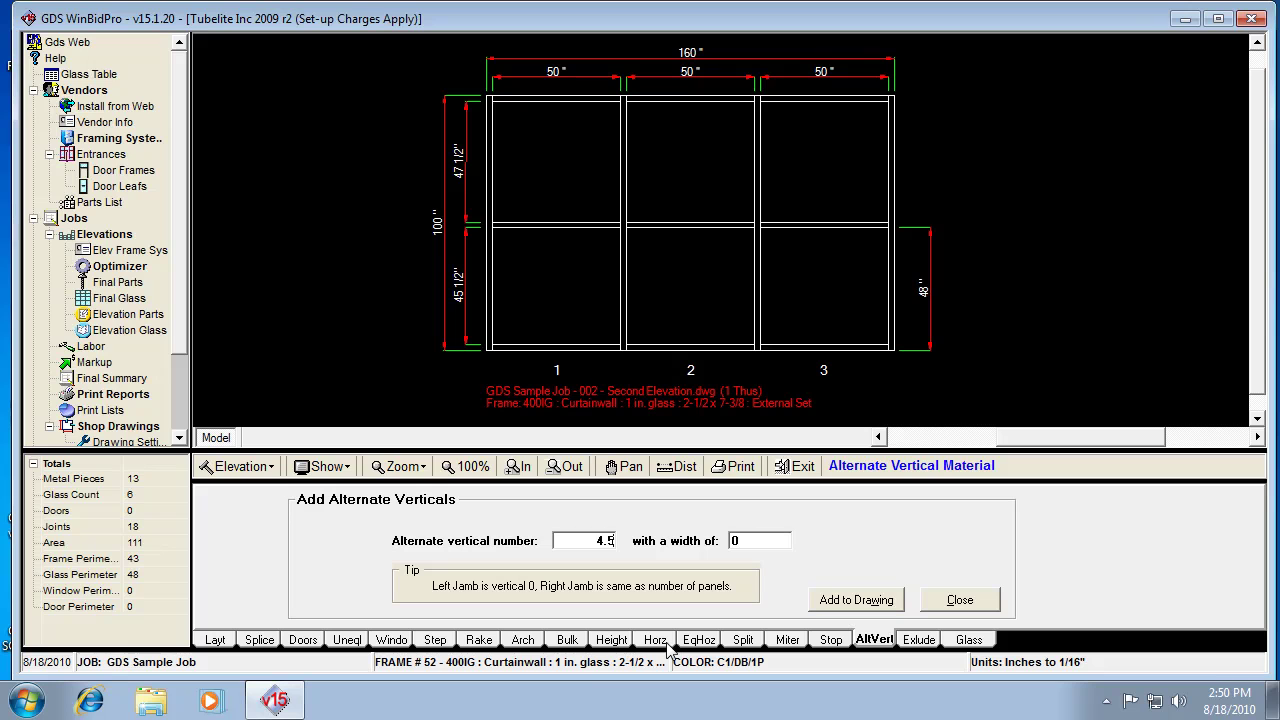
pyautogui.moveTo(592, 541); pyautogui.dragTo(661, 508)
pyautogui.click(886, 608)
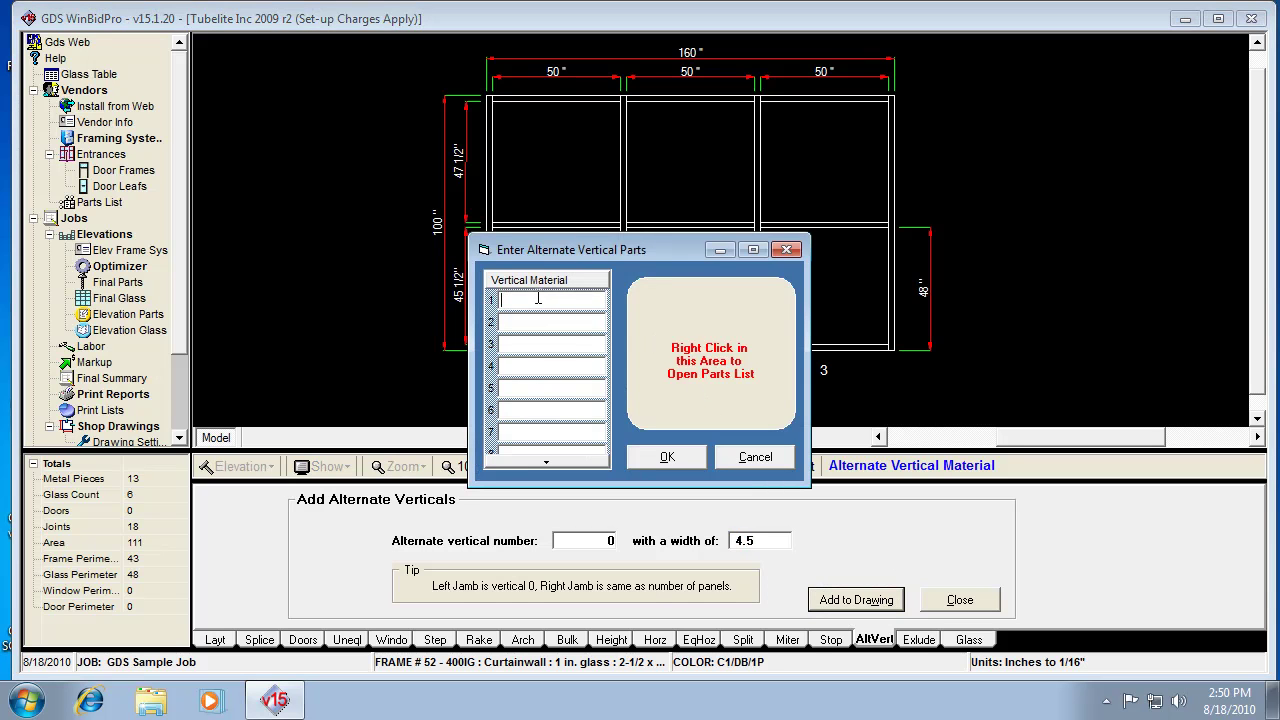
pyautogui.rightClick(688, 311)
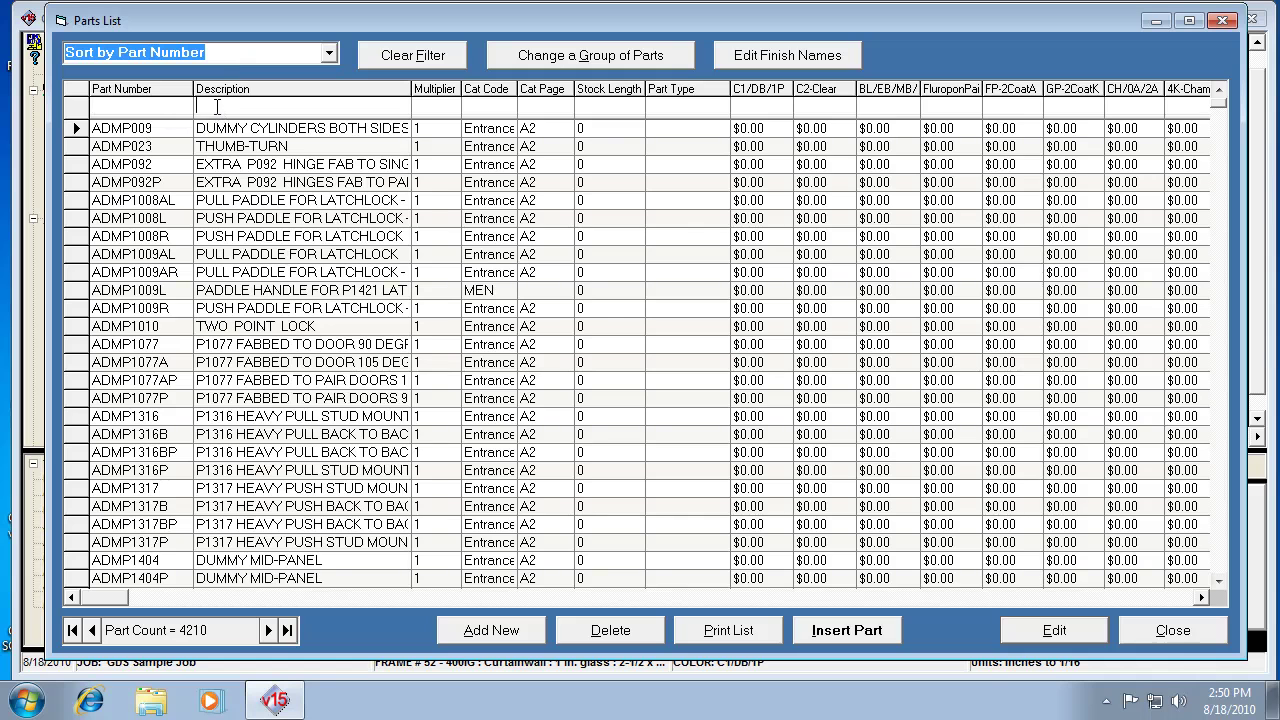
pyautogui.write('cor')
pyautogui.press('BackSpace')
pyautogui.press('BackSpace')
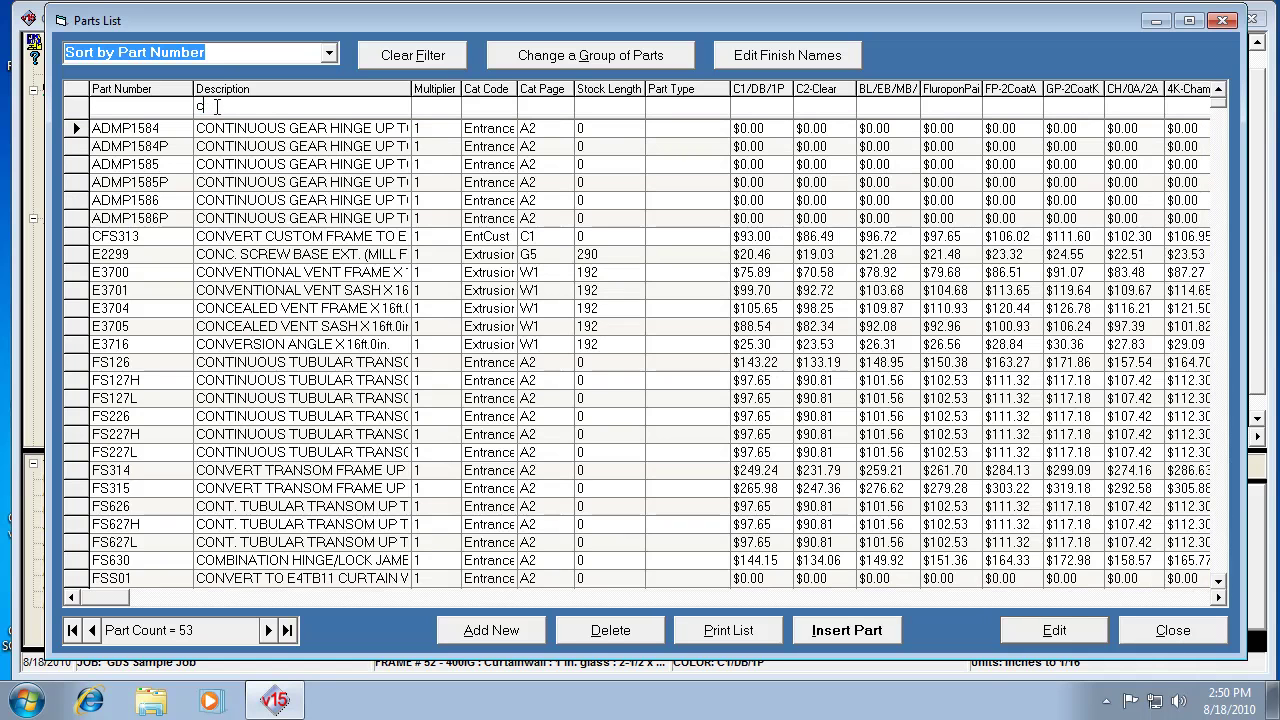
pyautogui.write('po')
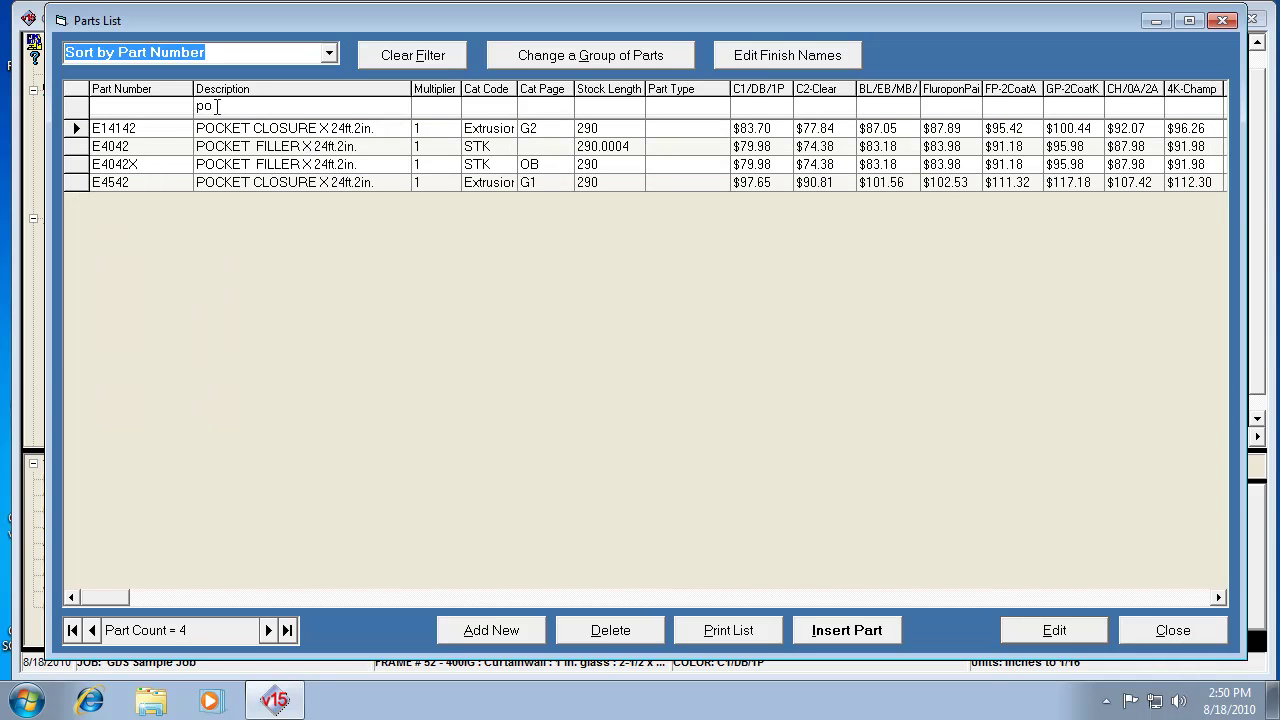
pyautogui.press('BackSpace')
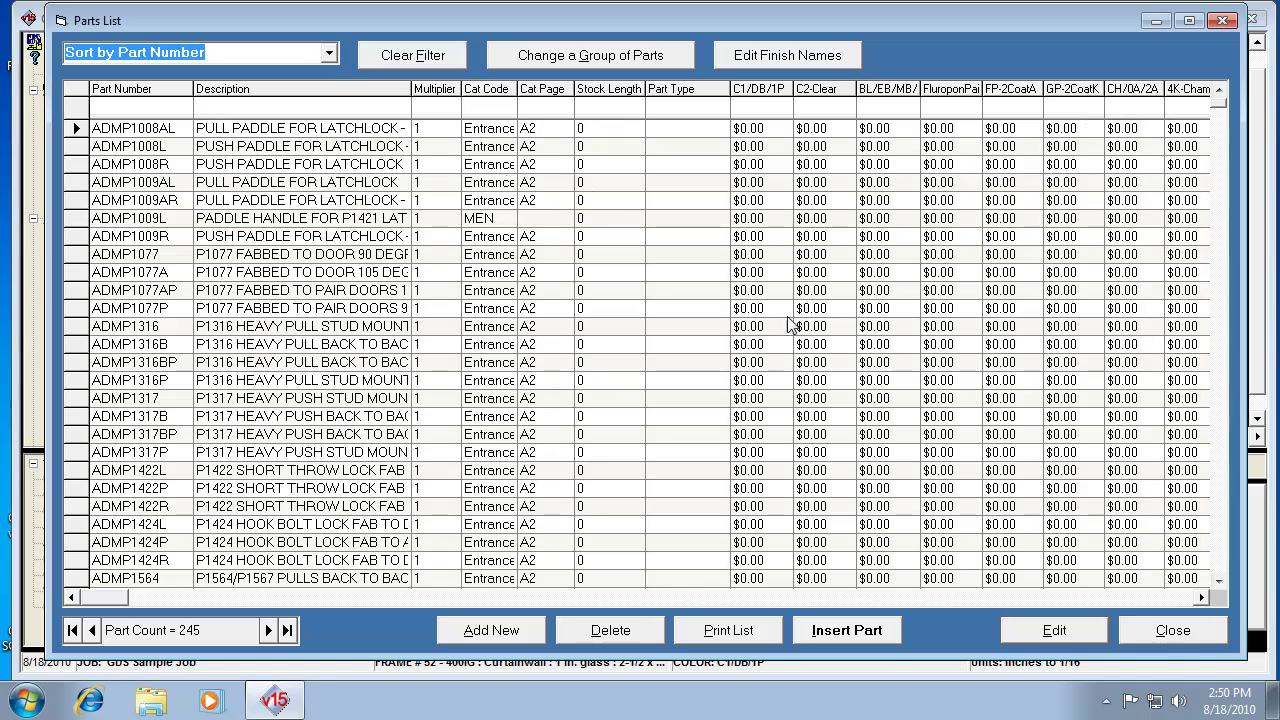
pyautogui.click(1222, 410)
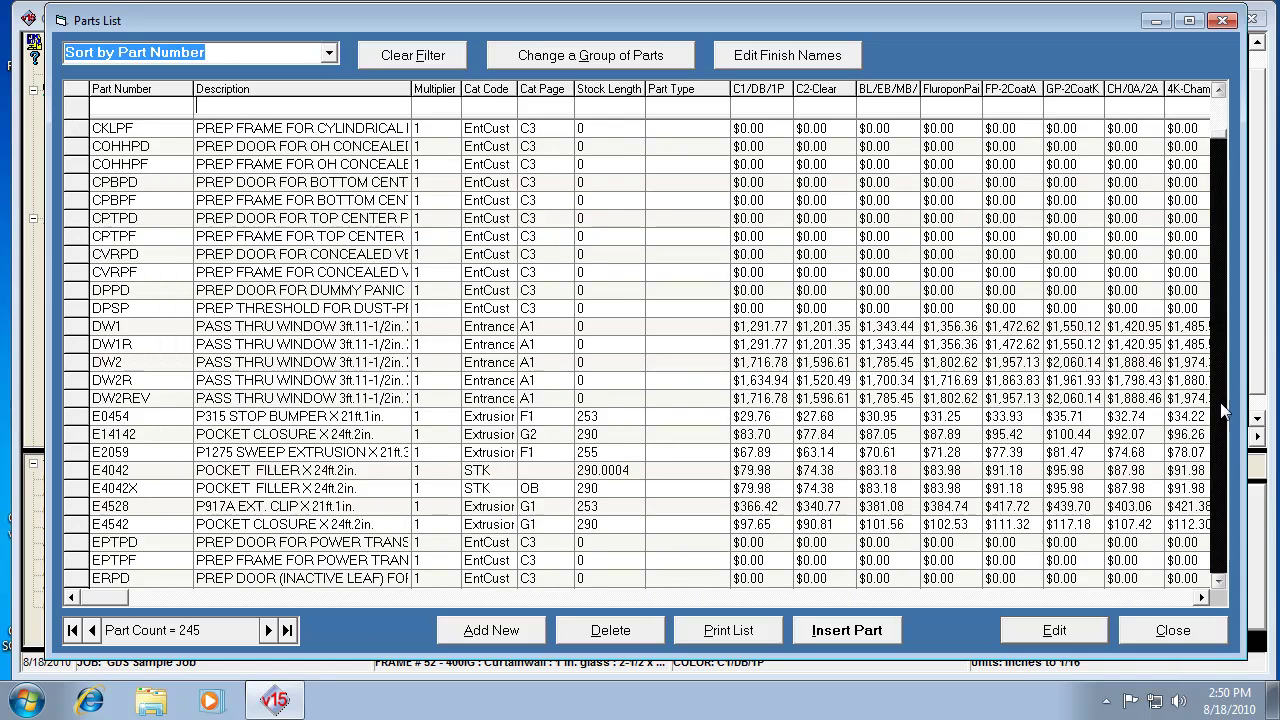
# Filter the parts list by stock length 2, insert angle part E0018 as the first vertical material and accept the parts
pyautogui.click(601, 107)
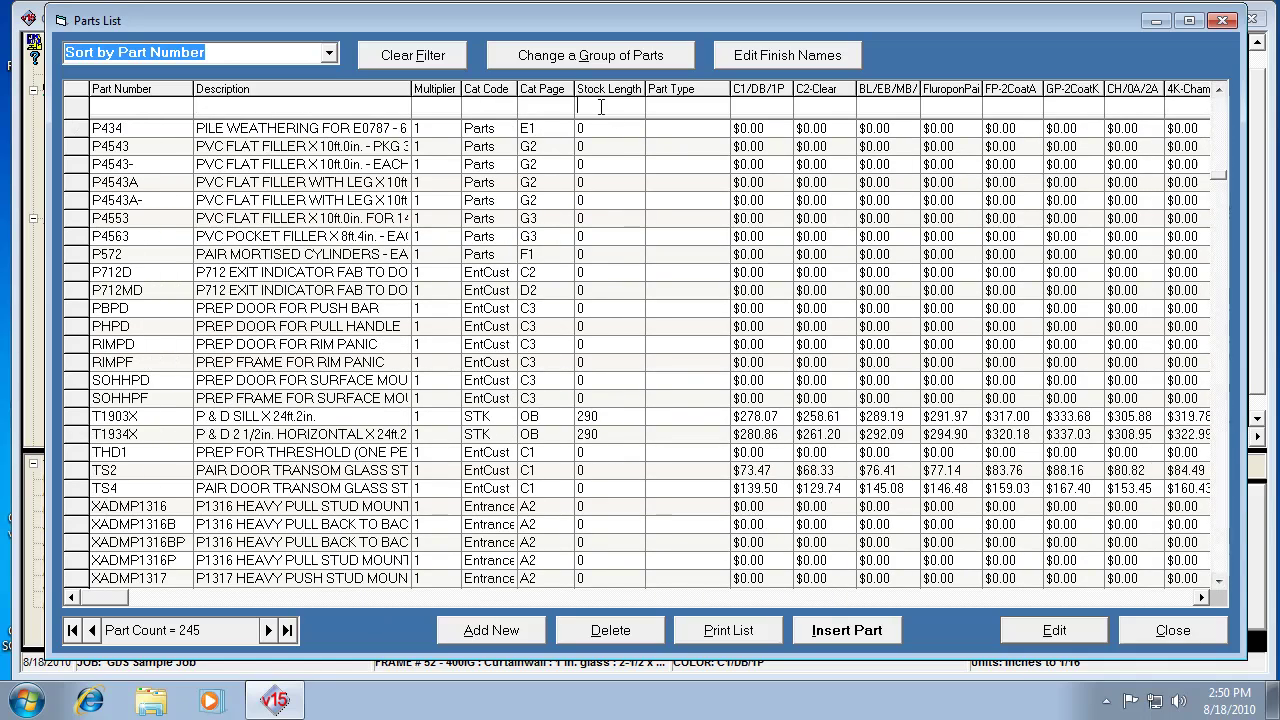
pyautogui.write('2')
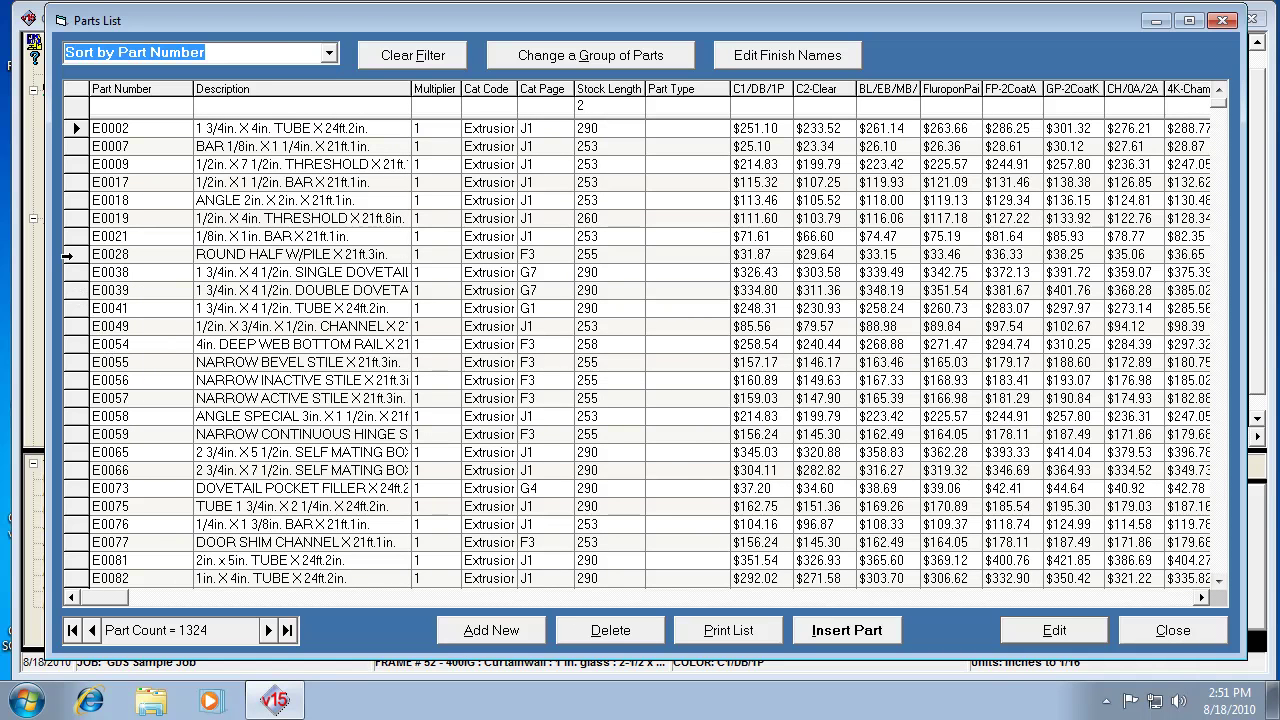
pyautogui.click(75, 201)
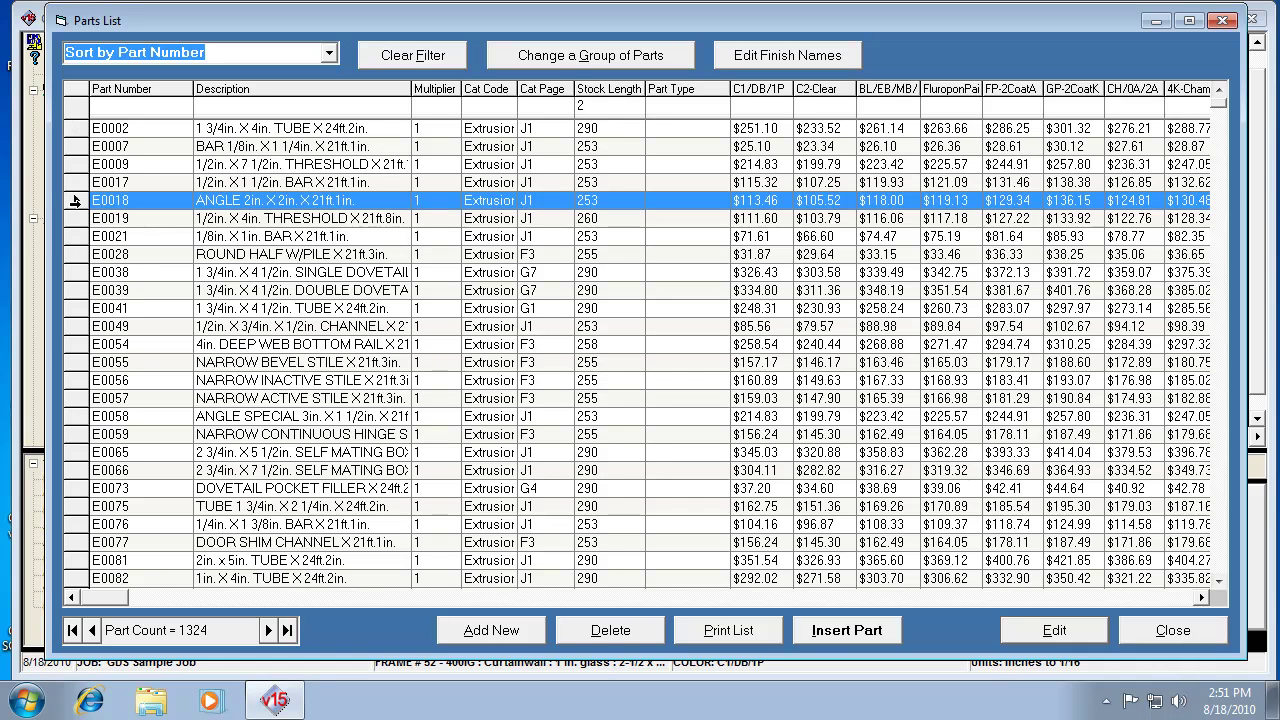
pyautogui.click(848, 630)
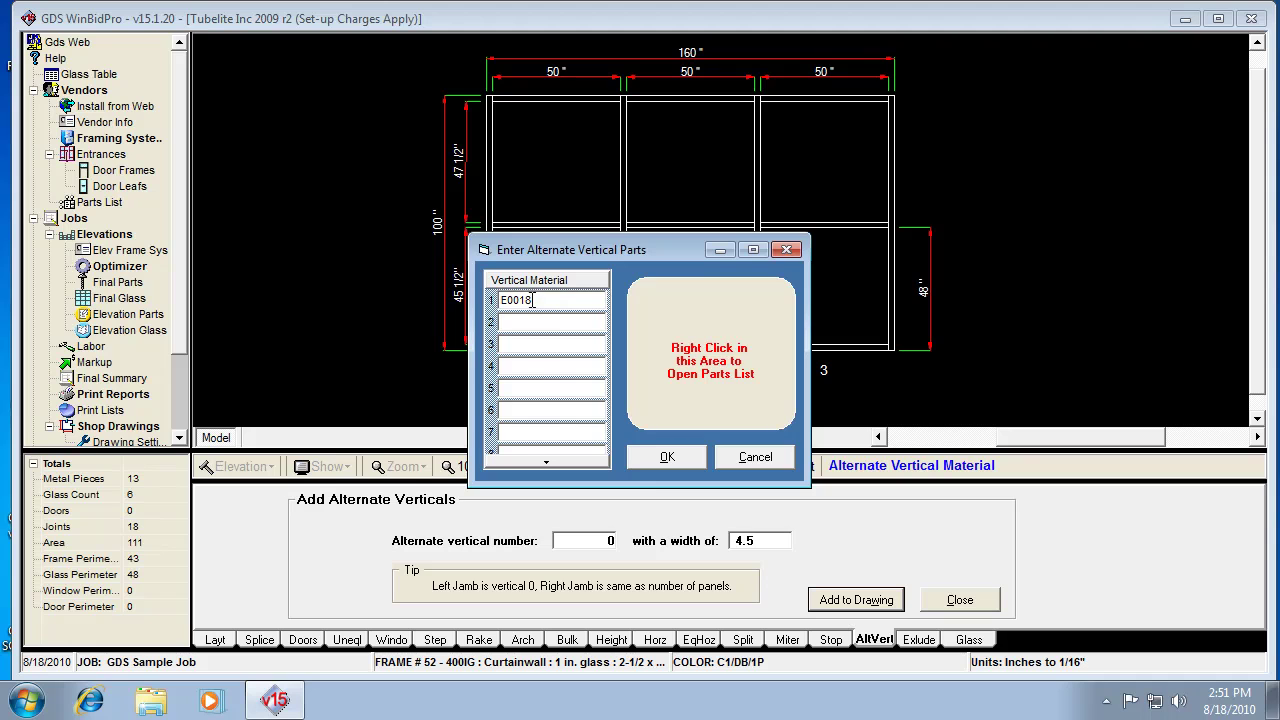
pyautogui.click(667, 457)
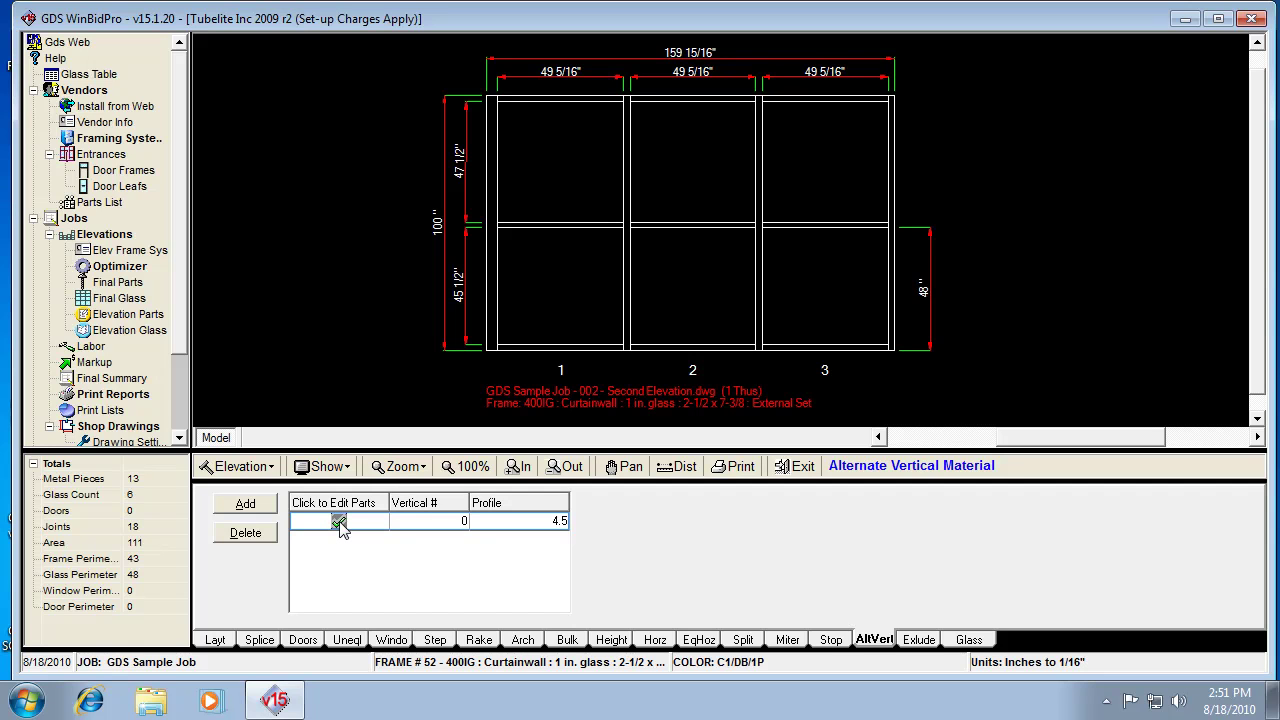
# Review the parts assigned to the alternate vertical at the left jamb
pyautogui.click(340, 524)
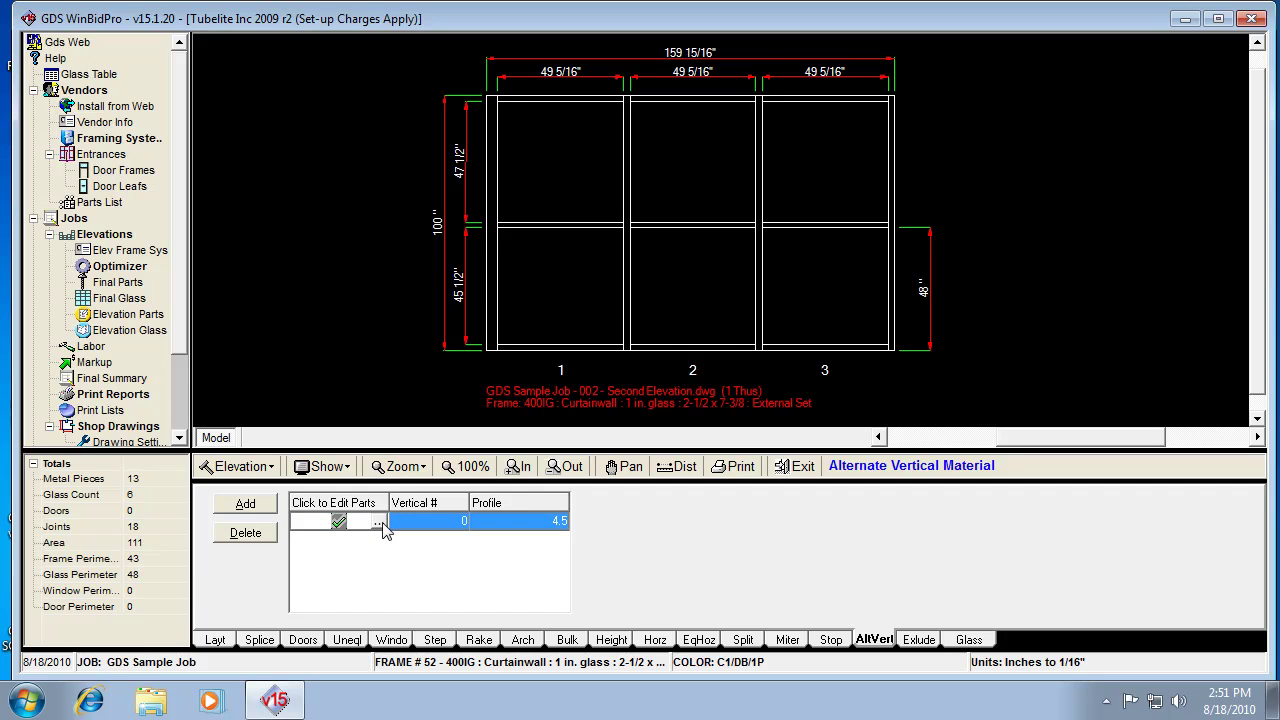
pyautogui.click(379, 523)
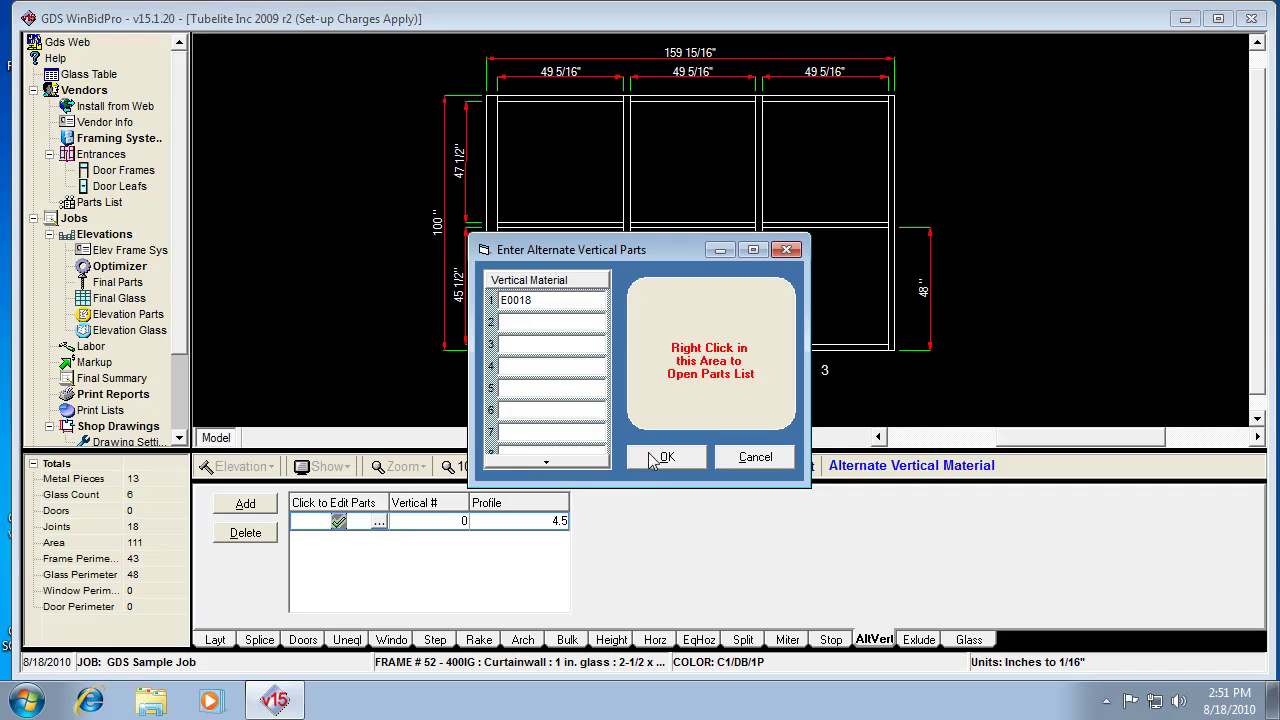
pyautogui.click(662, 460)
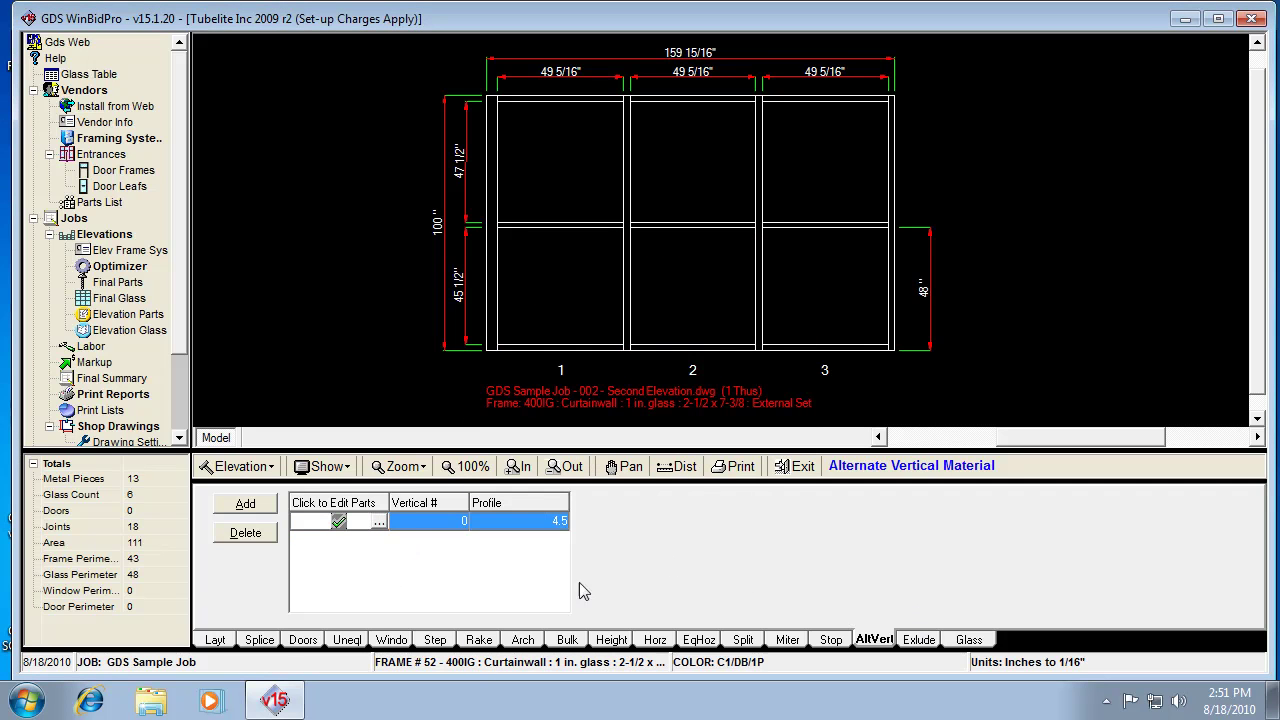
# Exclude the right jamb from the part report and optimizer, and update the drawing
pyautogui.click(919, 640)
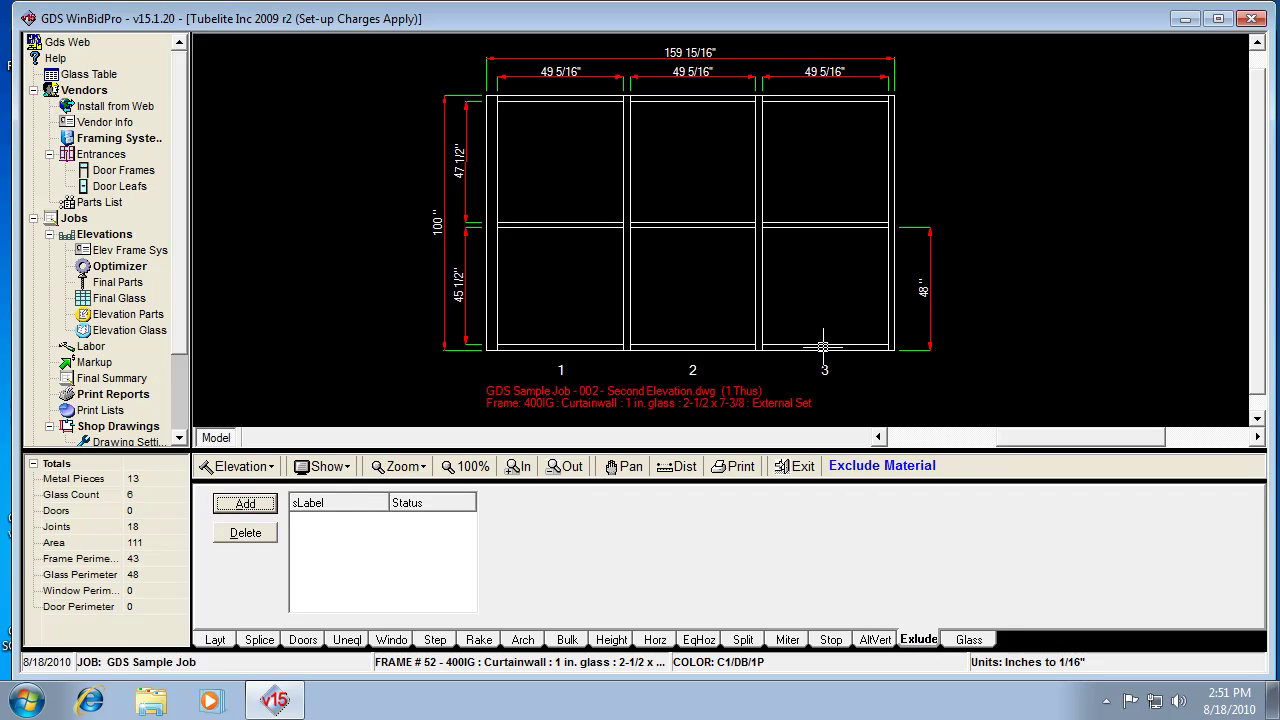
pyautogui.click(250, 504)
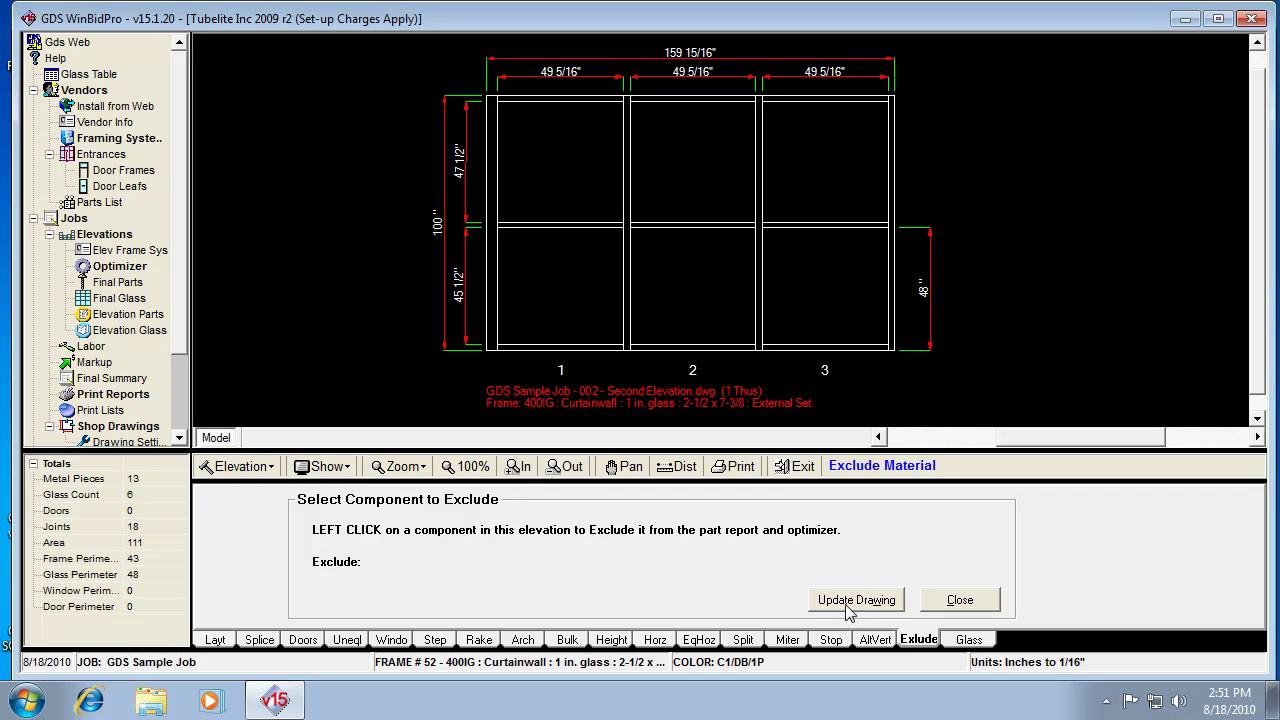
pyautogui.click(894, 168)
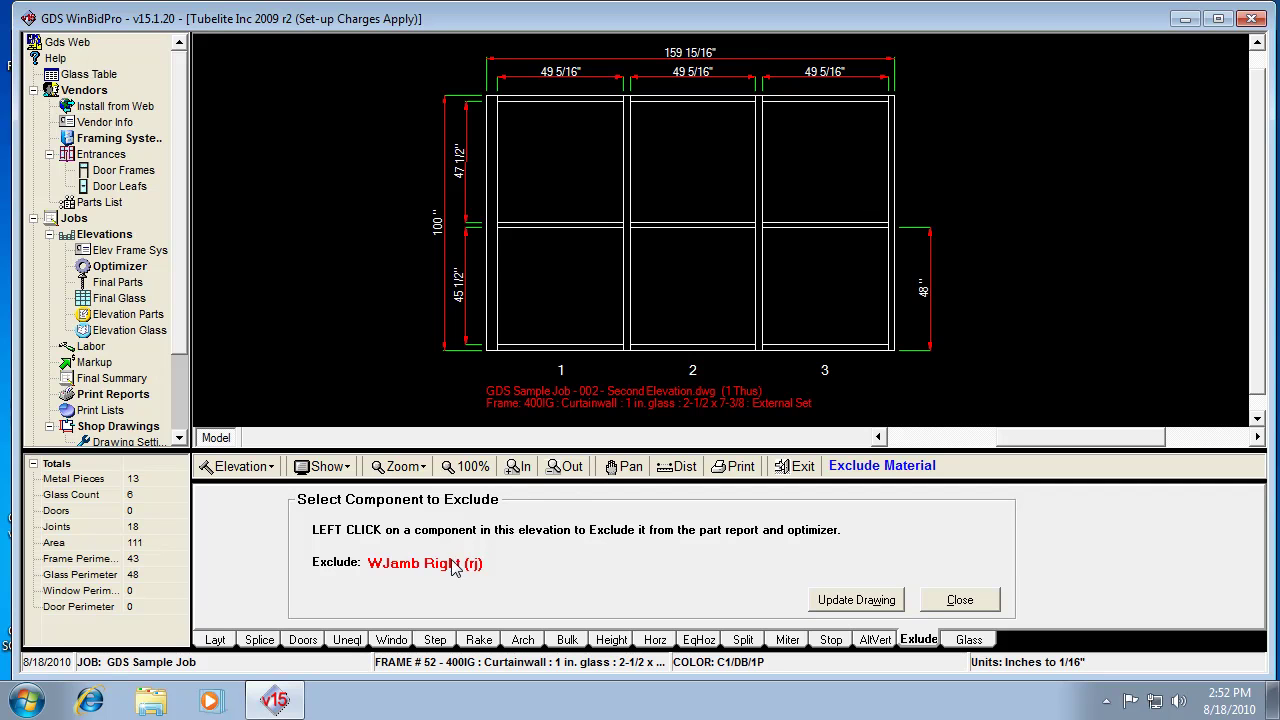
pyautogui.click(866, 601)
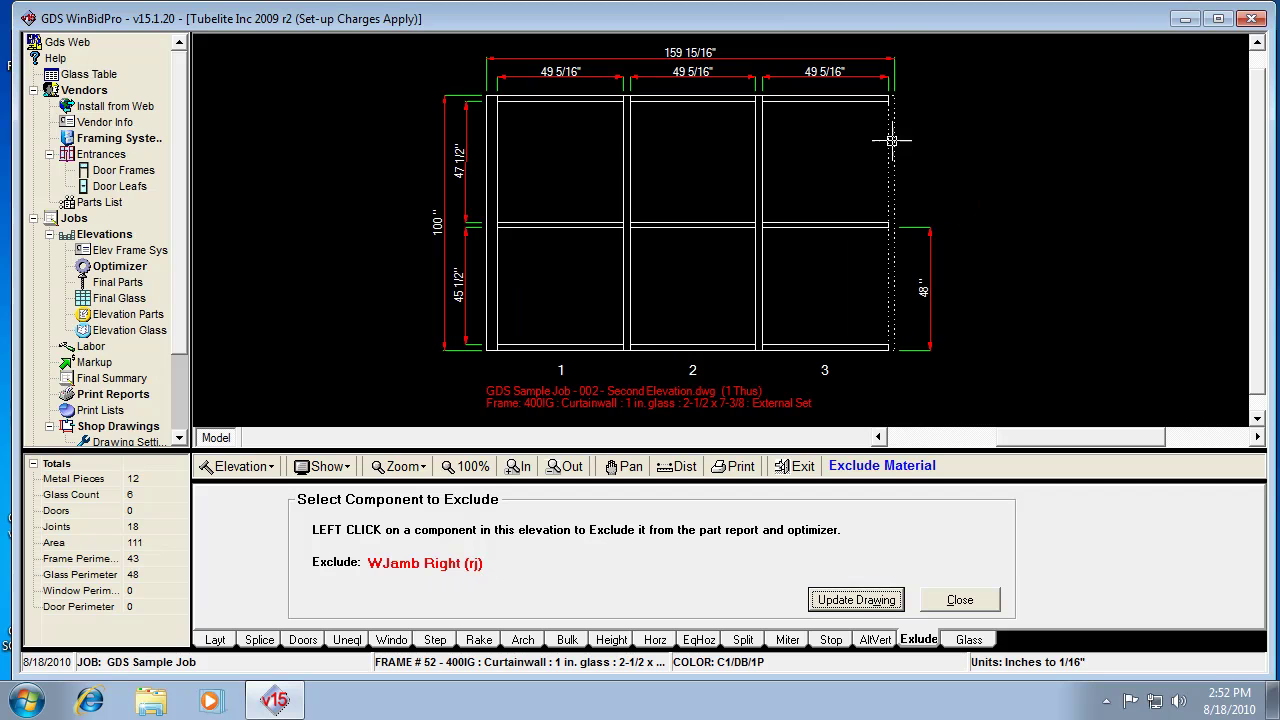